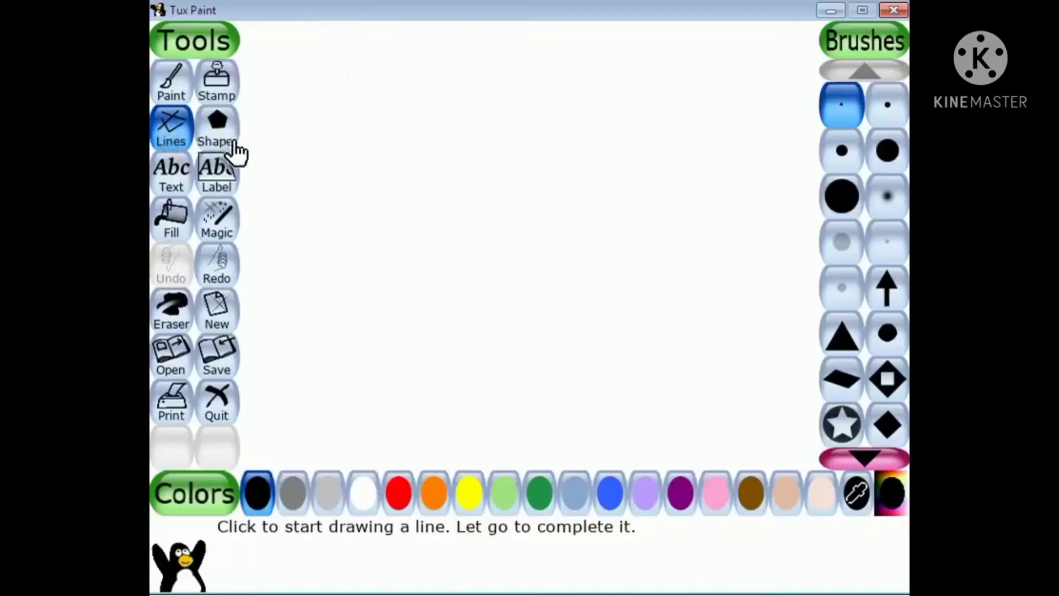
- Draw a large, unfilled black square in the upper middle of the canvas with the Shapes tool
click(217, 130)
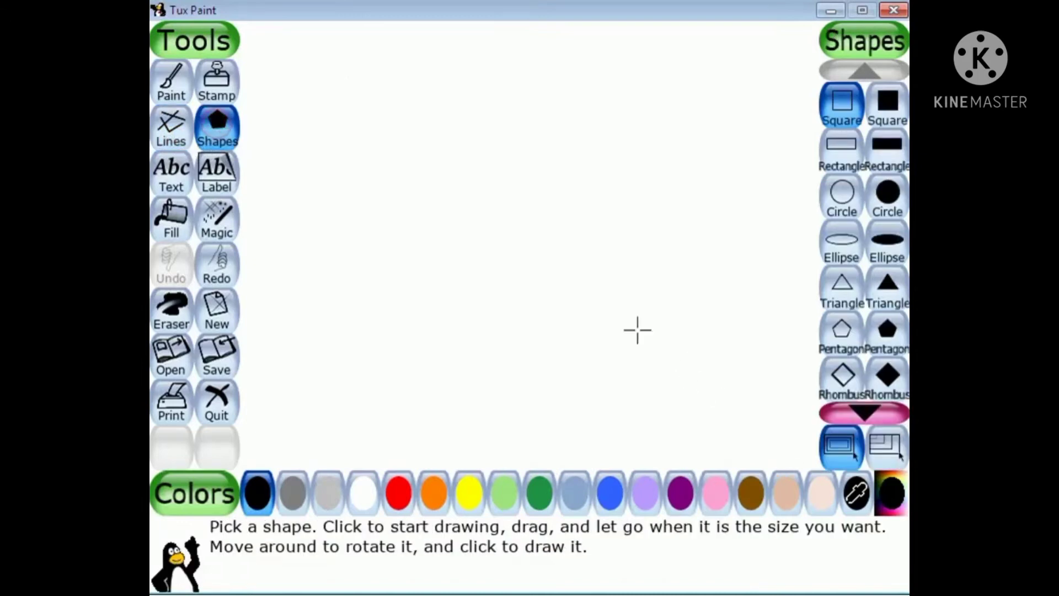
drag(435, 161, 588, 161)
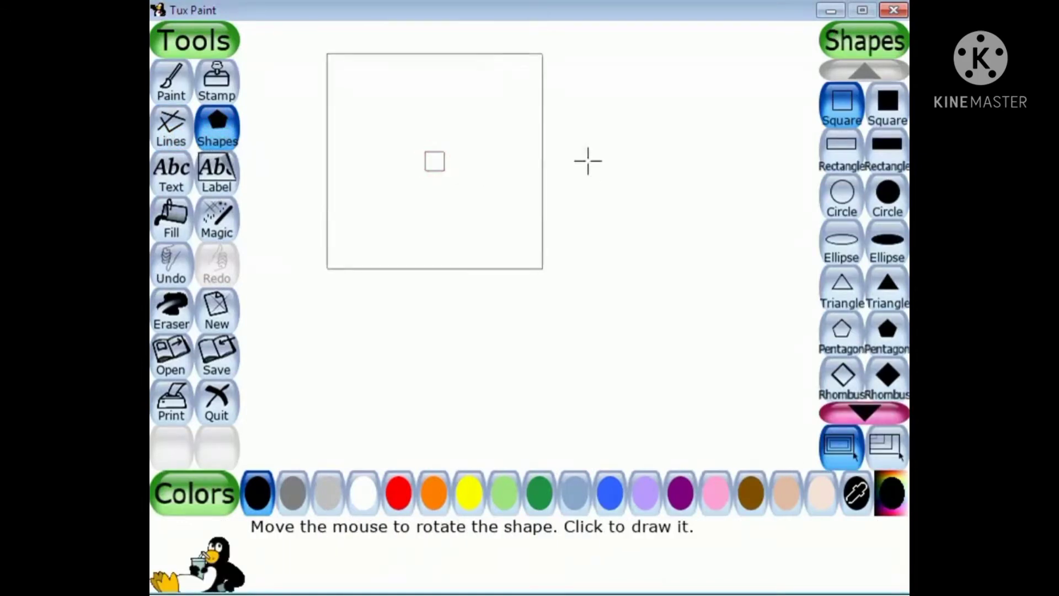
click(560, 157)
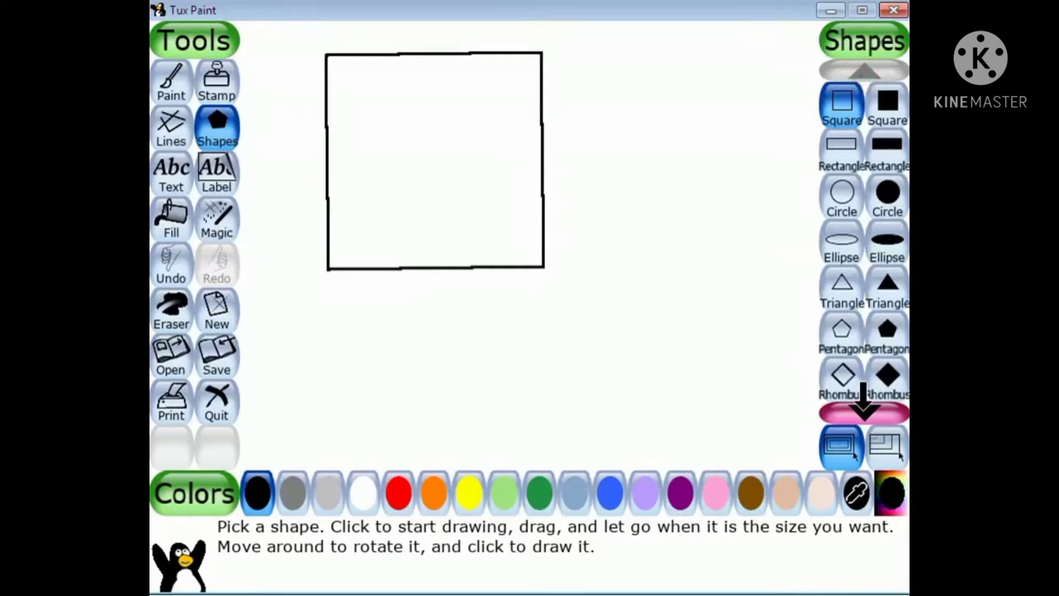
- Draw an unfilled five-pointed black star, upright and nearly as wide as the square, centred inside it
click(864, 411)
click(864, 411)
click(864, 411)
click(865, 411)
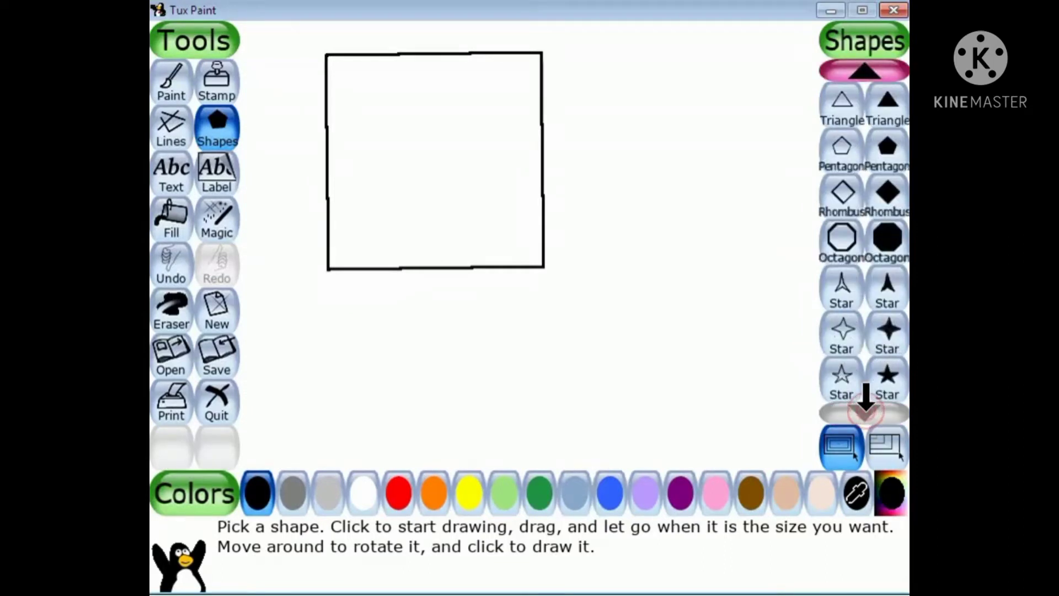
click(842, 397)
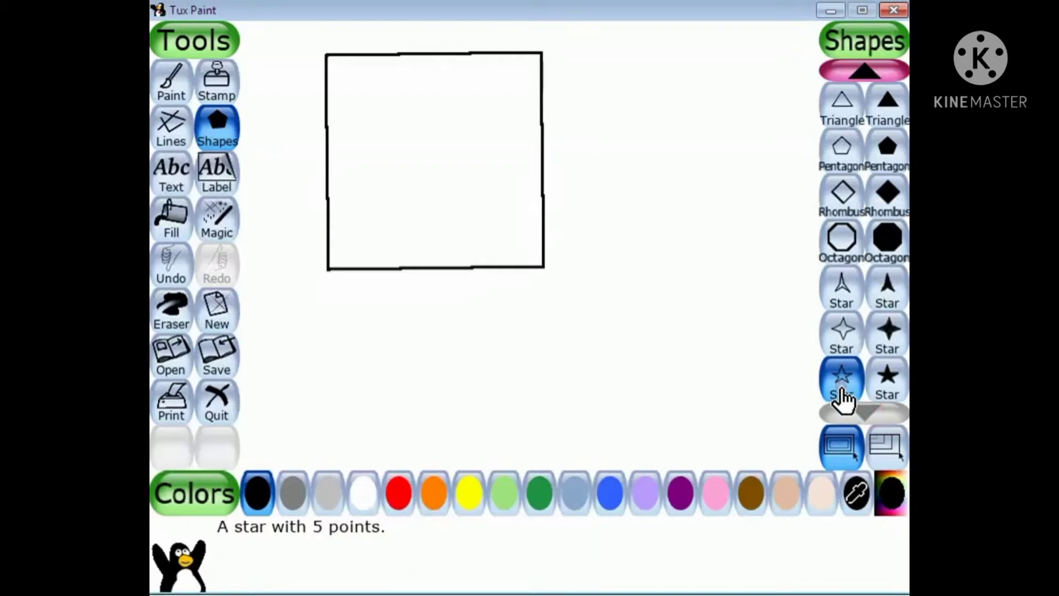
drag(446, 146, 549, 254)
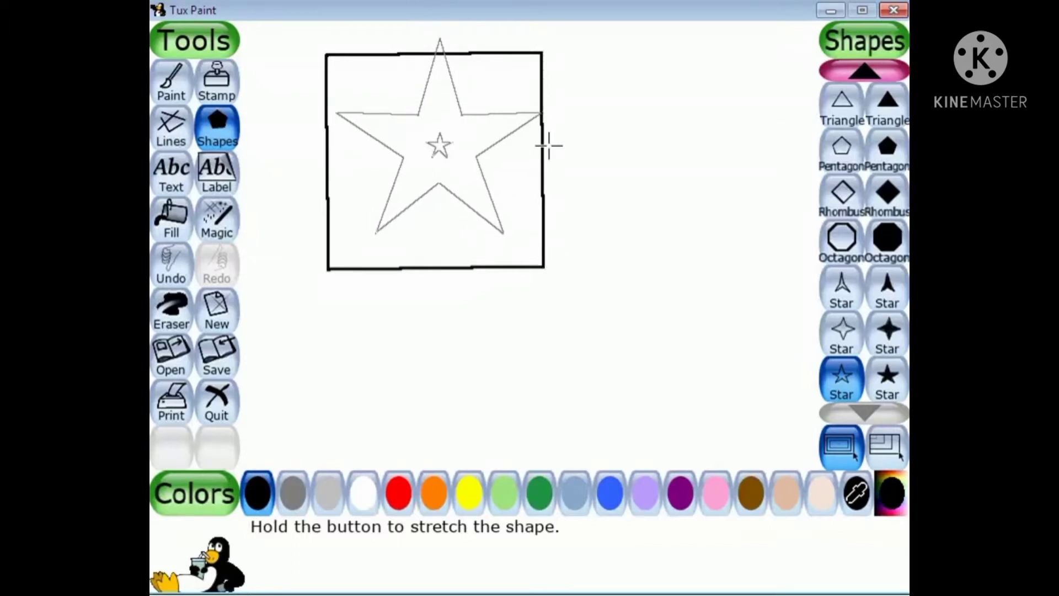
drag(549, 145, 549, 145)
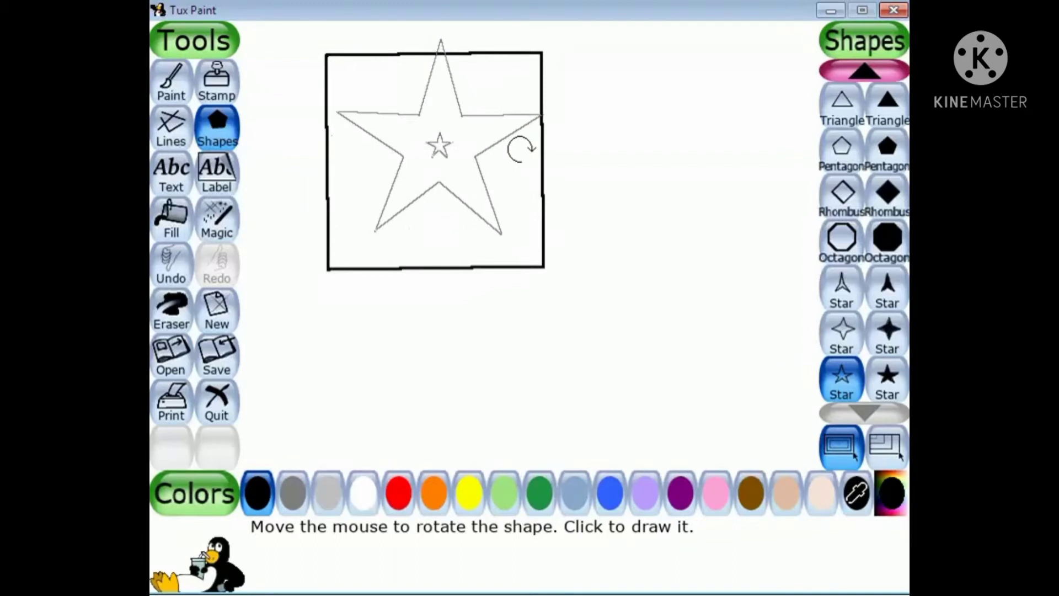
click(521, 148)
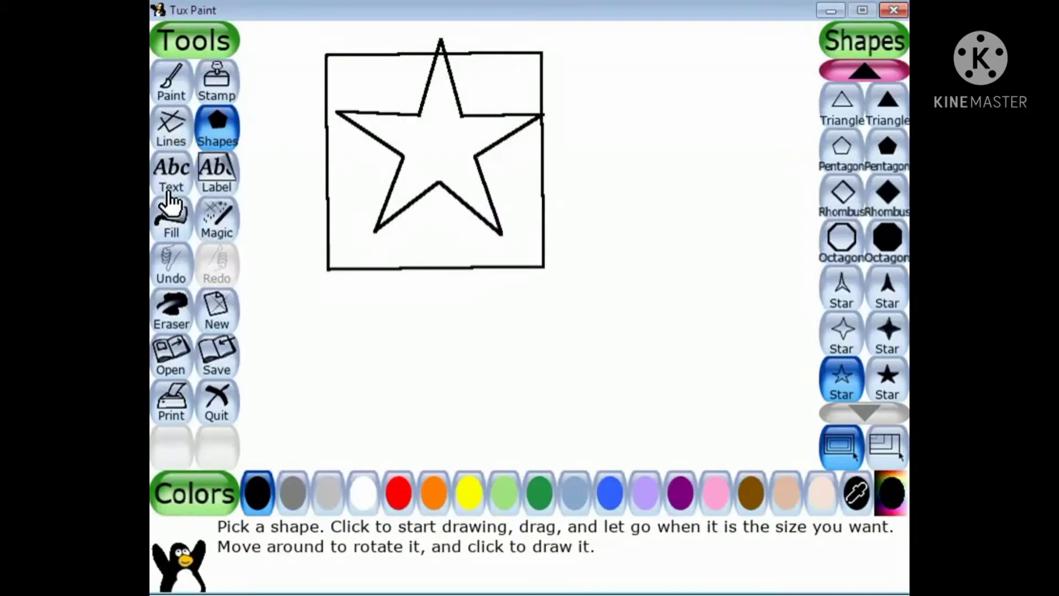
drag(377, 230, 318, 289)
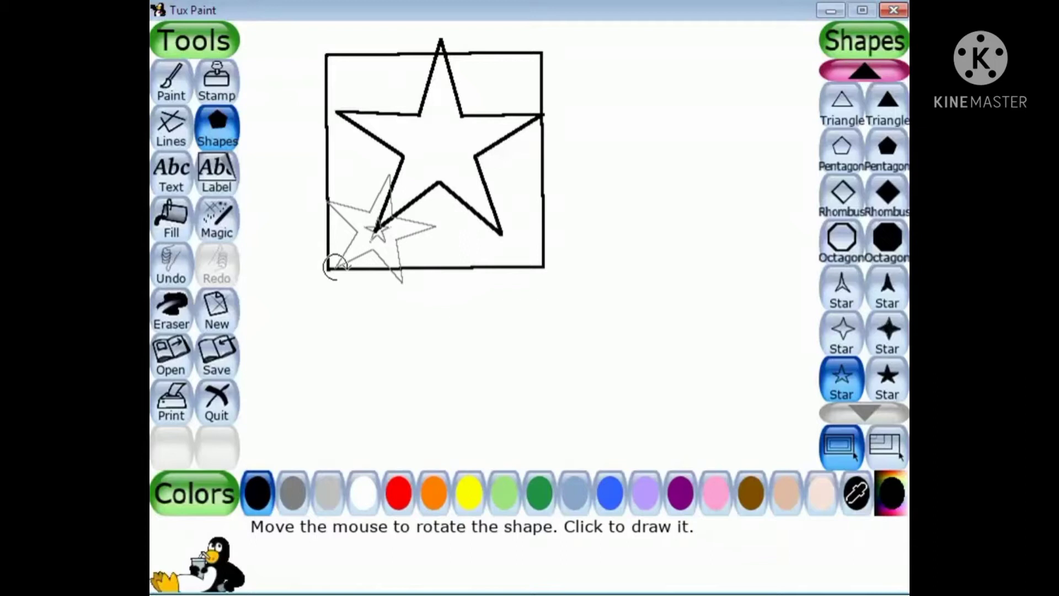
key(ctrl+z)
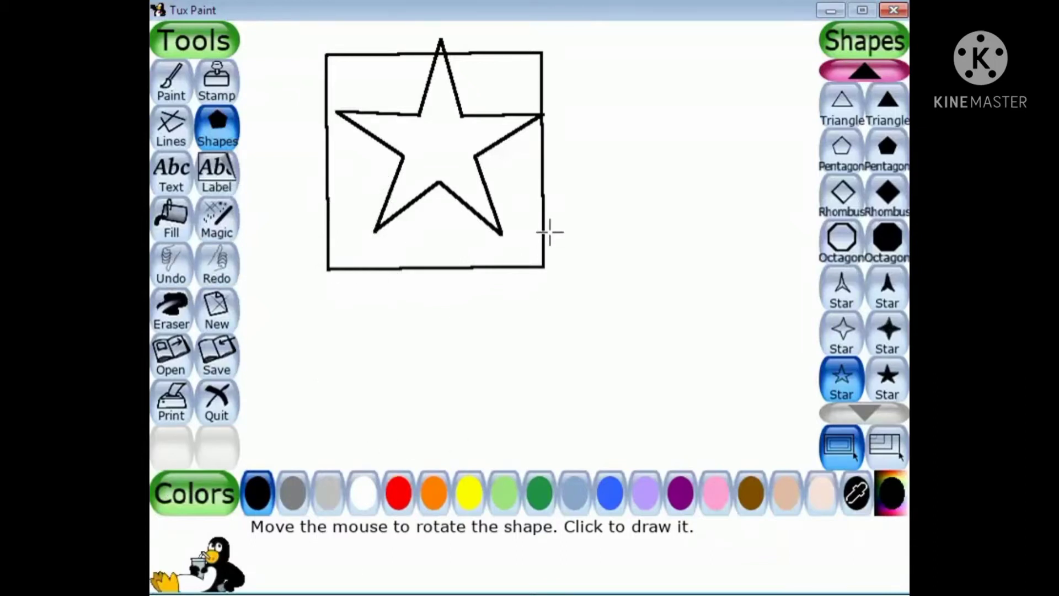
- Fill the star with yellow and the square's areas around it with red
click(171, 219)
click(469, 499)
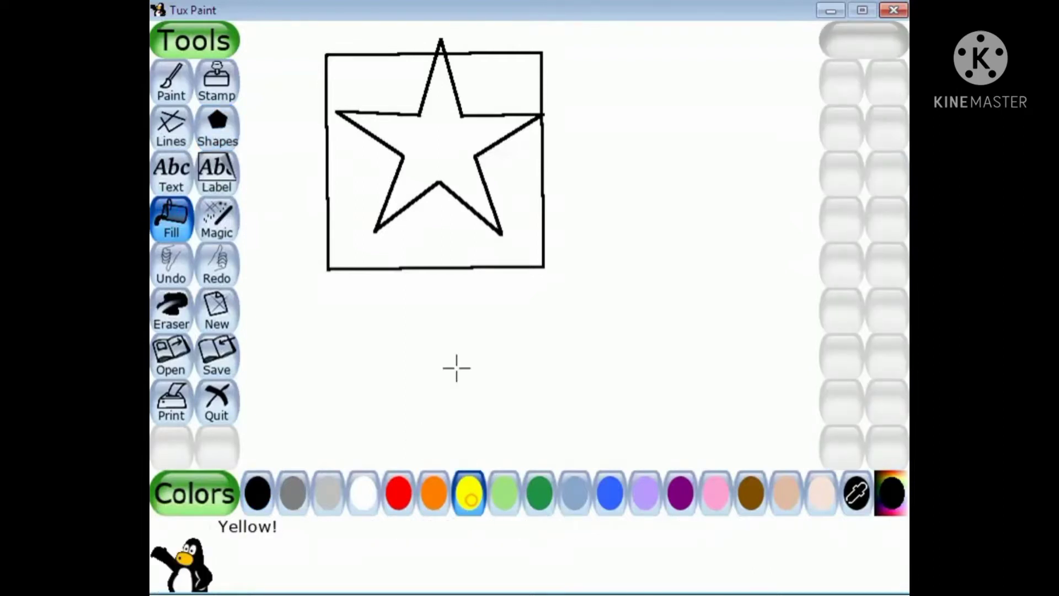
click(409, 176)
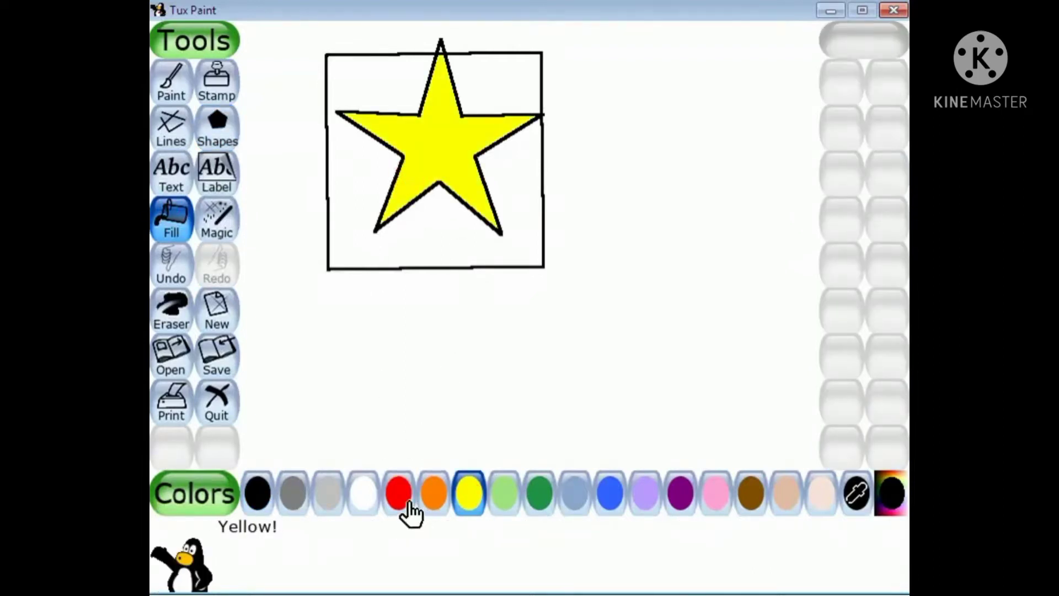
click(397, 496)
click(359, 174)
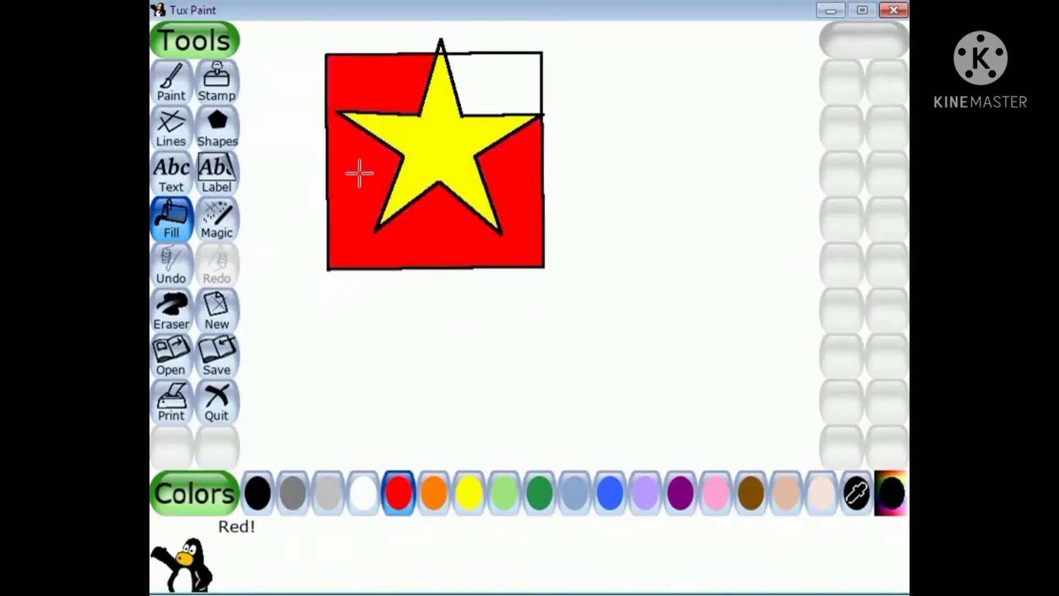
click(476, 100)
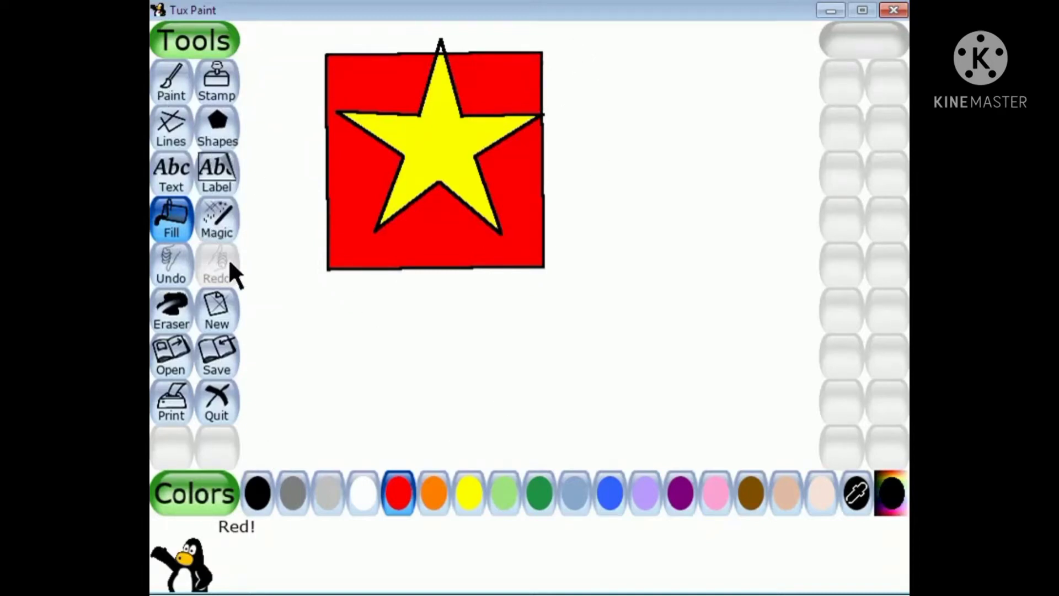
- Apply the Edges magic effect over the left part of the red square and yellow star
click(214, 231)
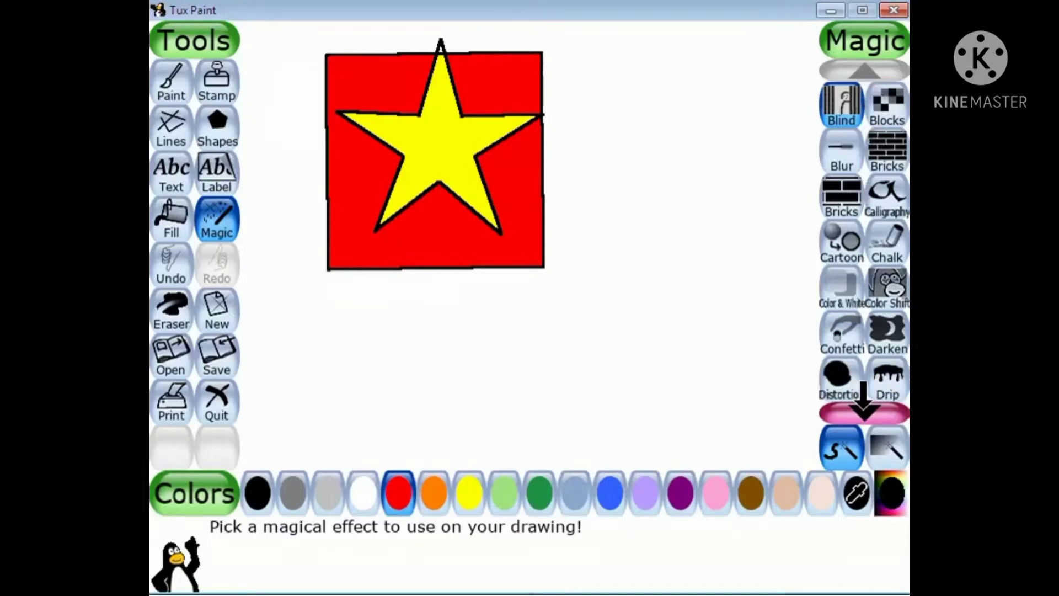
click(863, 411)
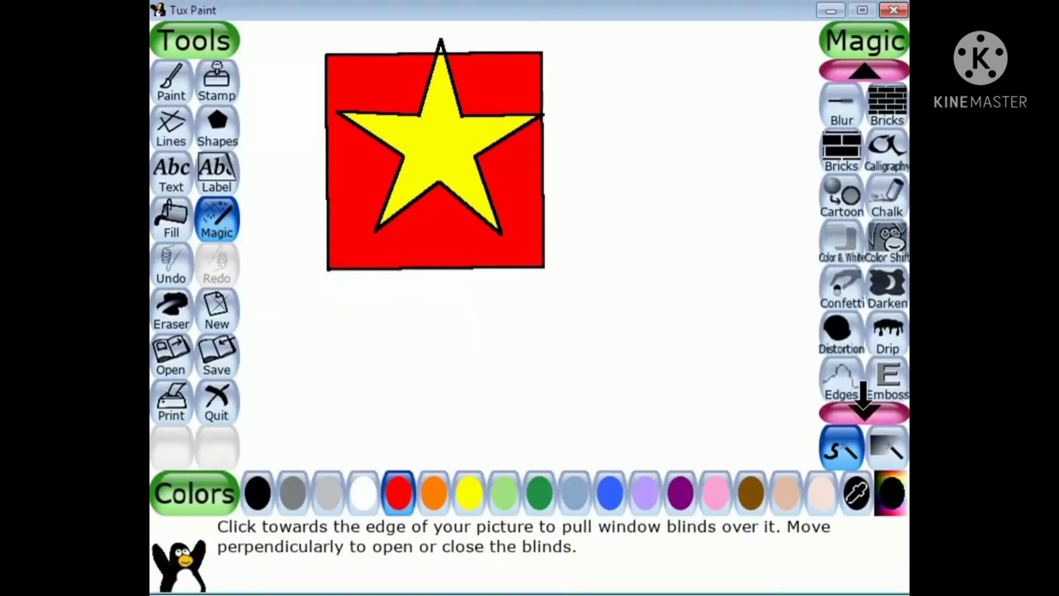
click(839, 386)
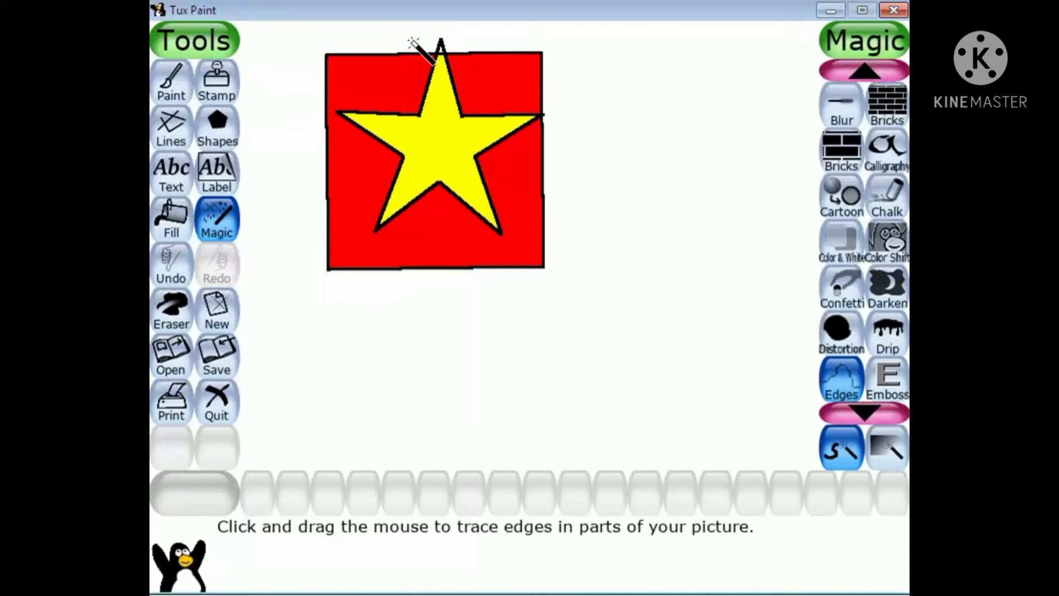
mouse_move(404, 40)
mouse_down()
mouse_move(393, 229)
mouse_move(334, 268)
mouse_move(332, 91)
mouse_move(340, 61)
mouse_move(375, 59)
mouse_move(375, 183)
mouse_move(340, 227)
mouse_move(352, 100)
mouse_move(326, 232)
mouse_move(321, 184)
mouse_up()
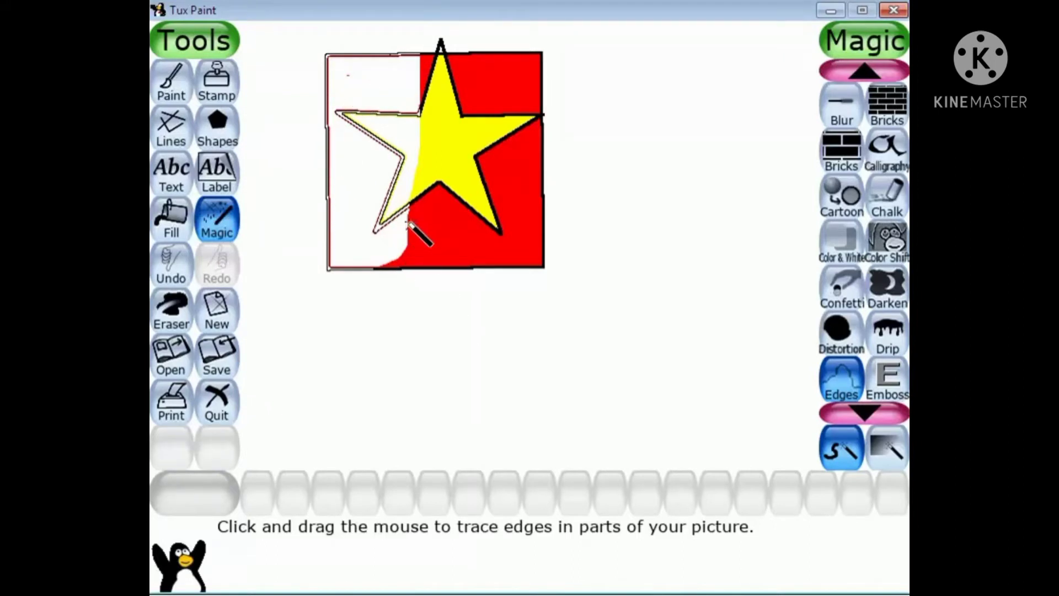
drag(404, 221, 386, 255)
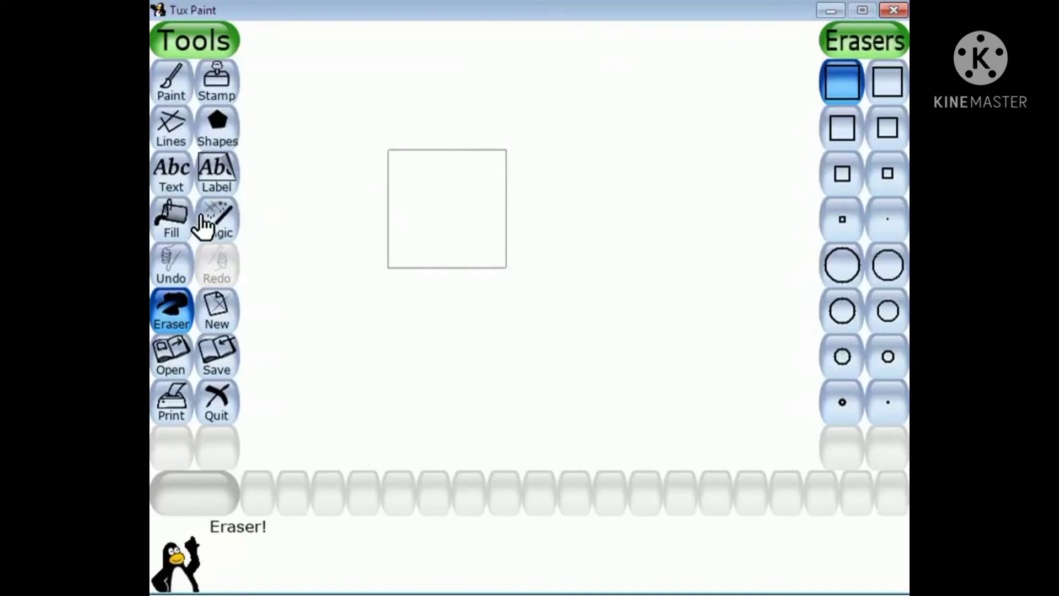
- Add the text "Tux paint" in red in the middle of the canvas
click(167, 173)
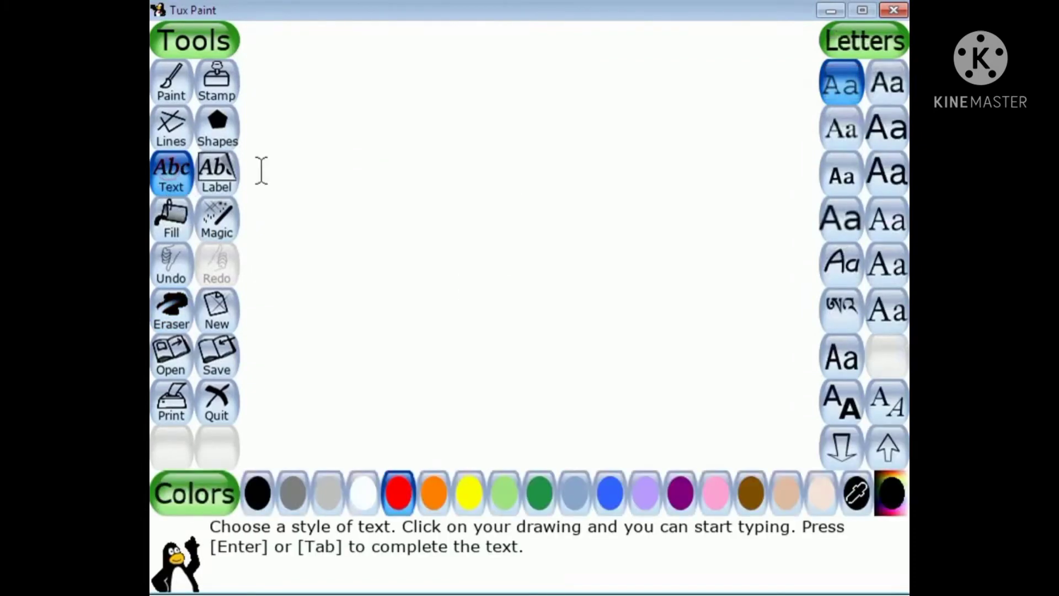
click(392, 500)
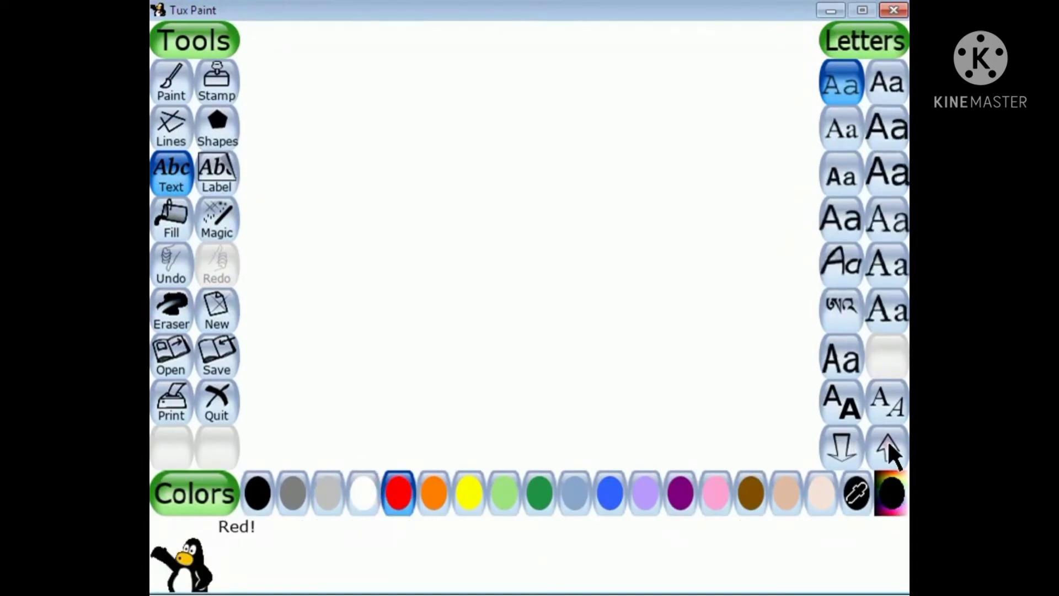
click(369, 198)
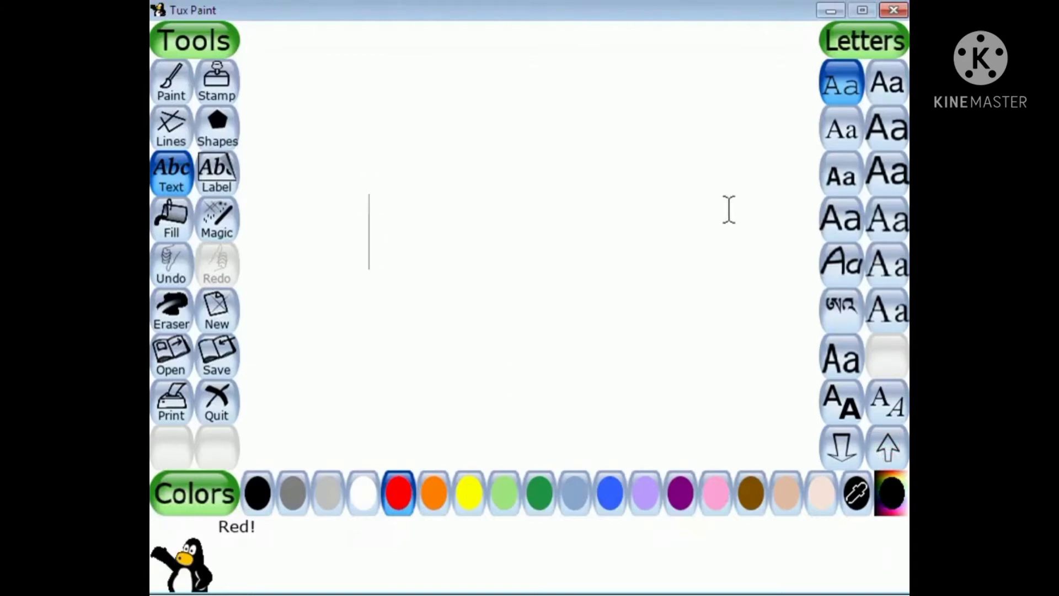
text(Tux pain)
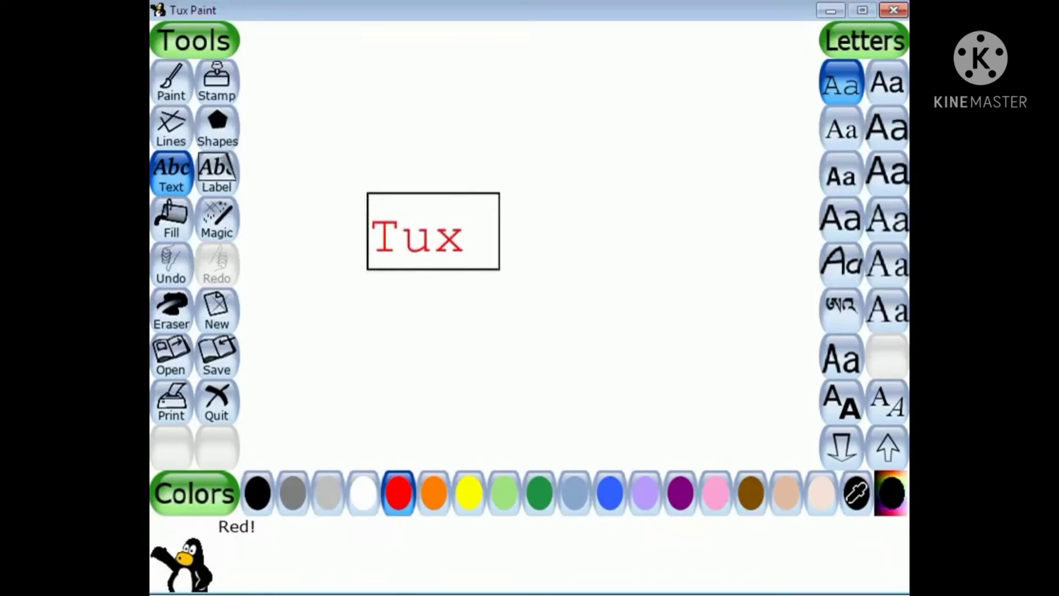
text(t)
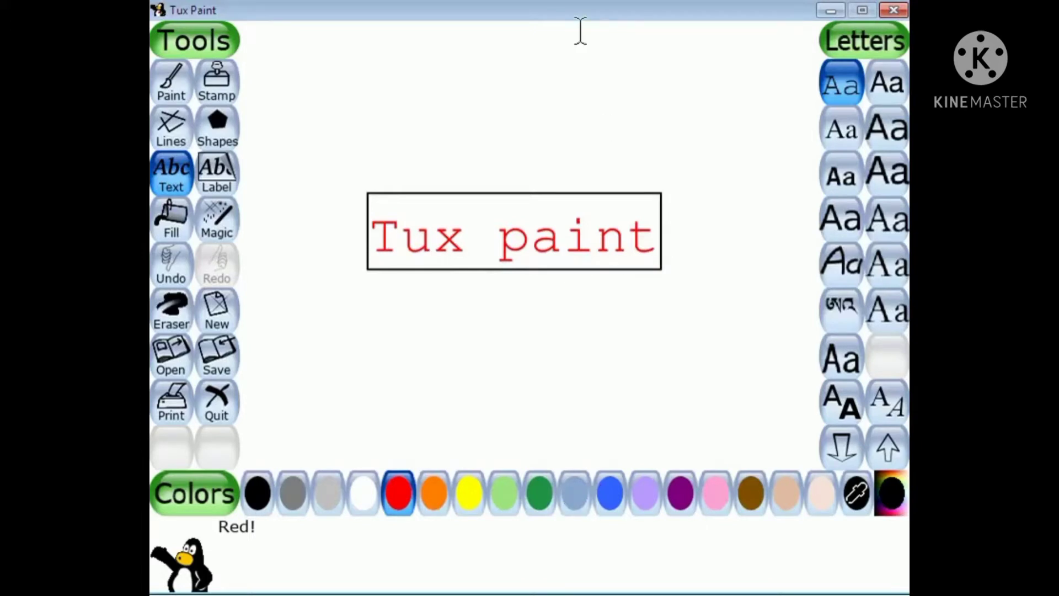
- Apply the Drip magic effect along the letters of the "Tux paint" text
click(227, 229)
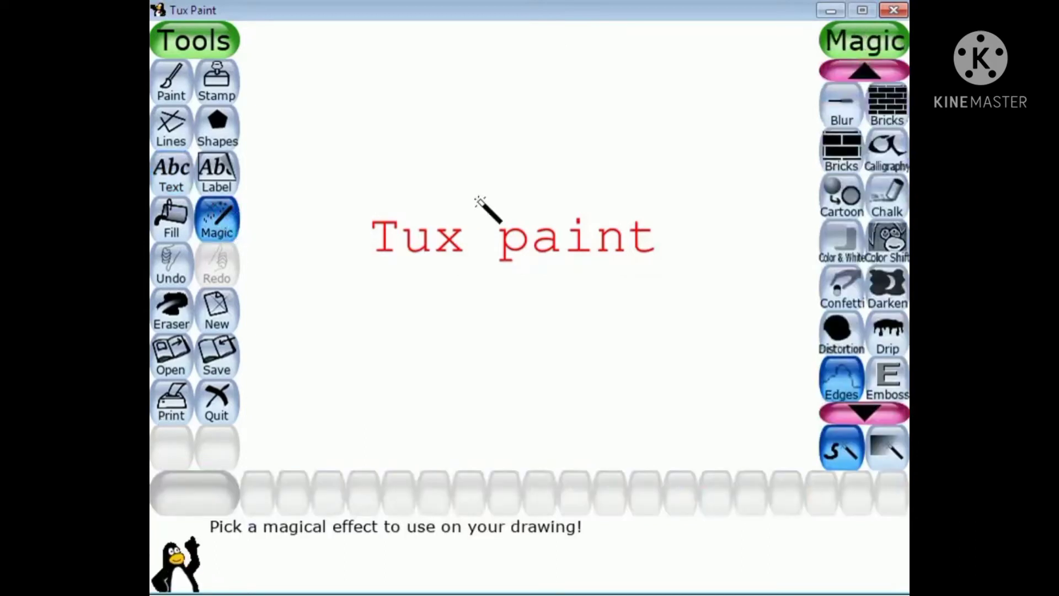
click(888, 342)
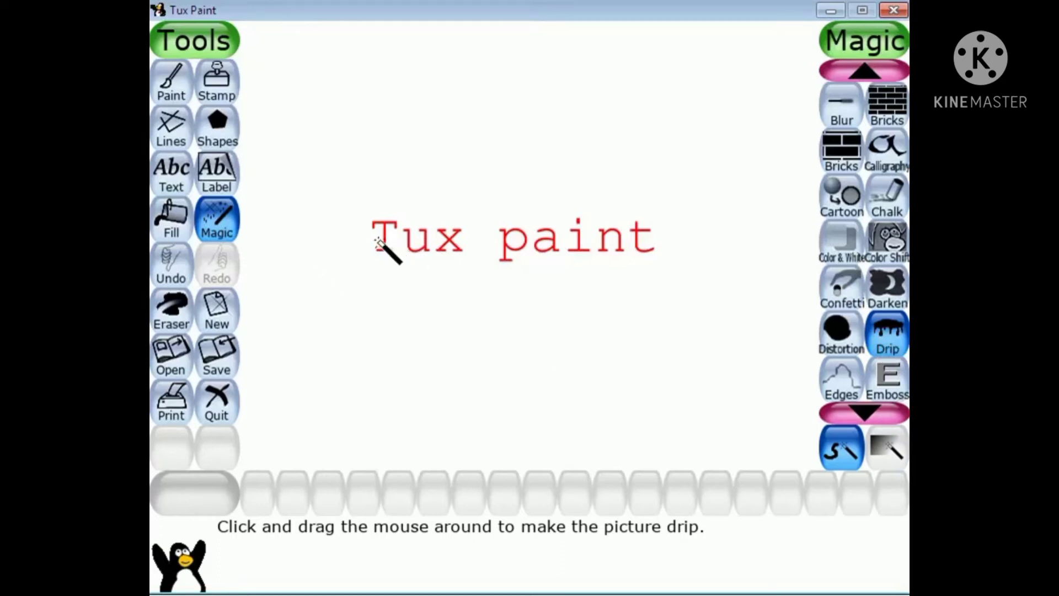
mouse_move(386, 208)
mouse_down()
mouse_move(394, 247)
mouse_move(431, 262)
mouse_move(443, 262)
mouse_move(393, 254)
mouse_move(456, 241)
mouse_move(474, 261)
mouse_move(493, 242)
mouse_move(662, 241)
mouse_up()
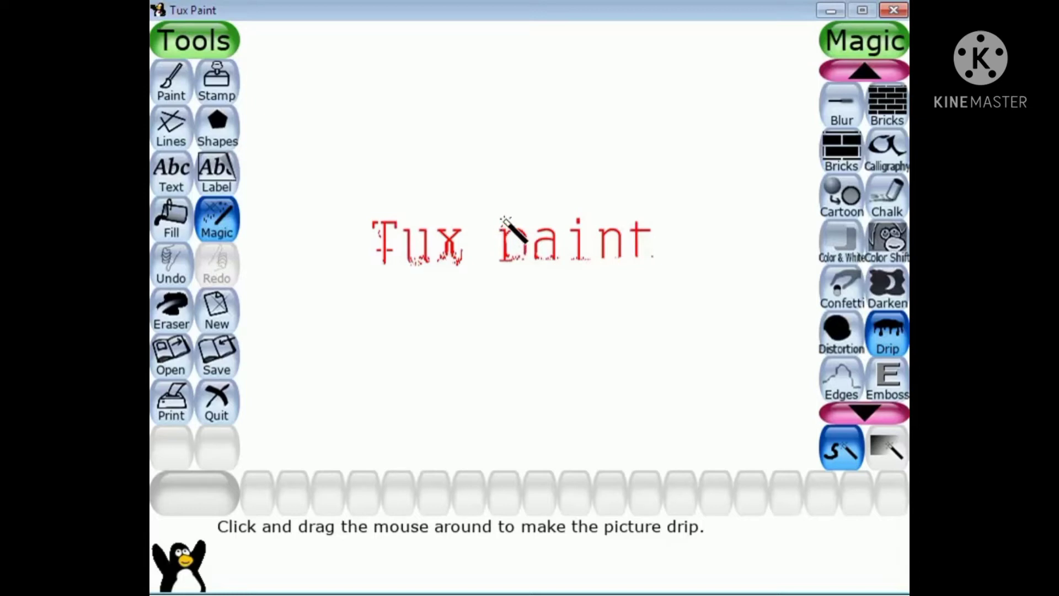
drag(505, 226, 645, 228)
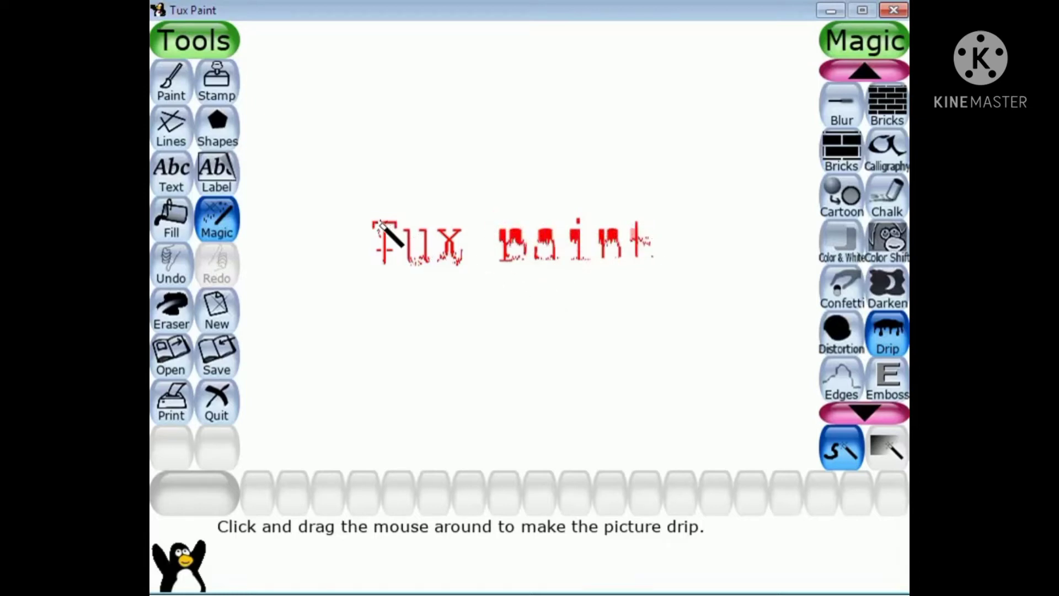
drag(401, 229, 471, 229)
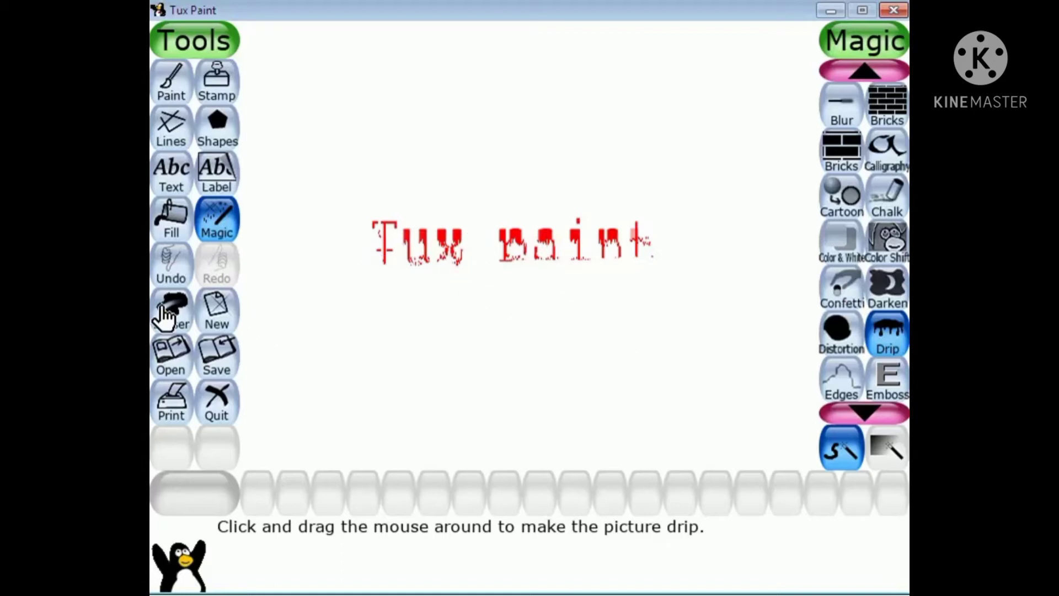
- Erase the whole dripping "Tux paint" text with the largest square eraser
click(165, 314)
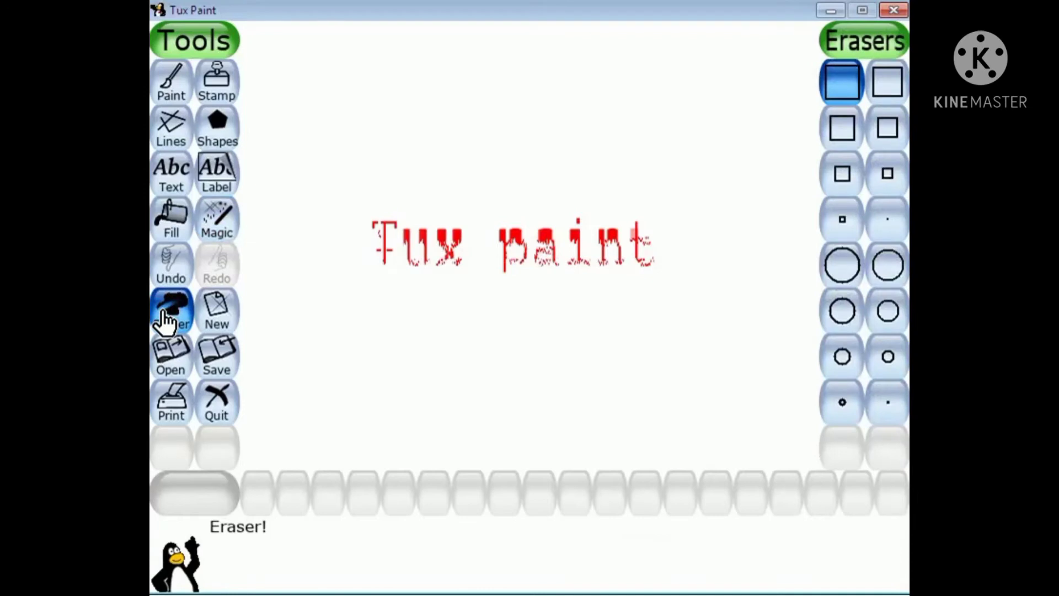
drag(425, 243, 656, 239)
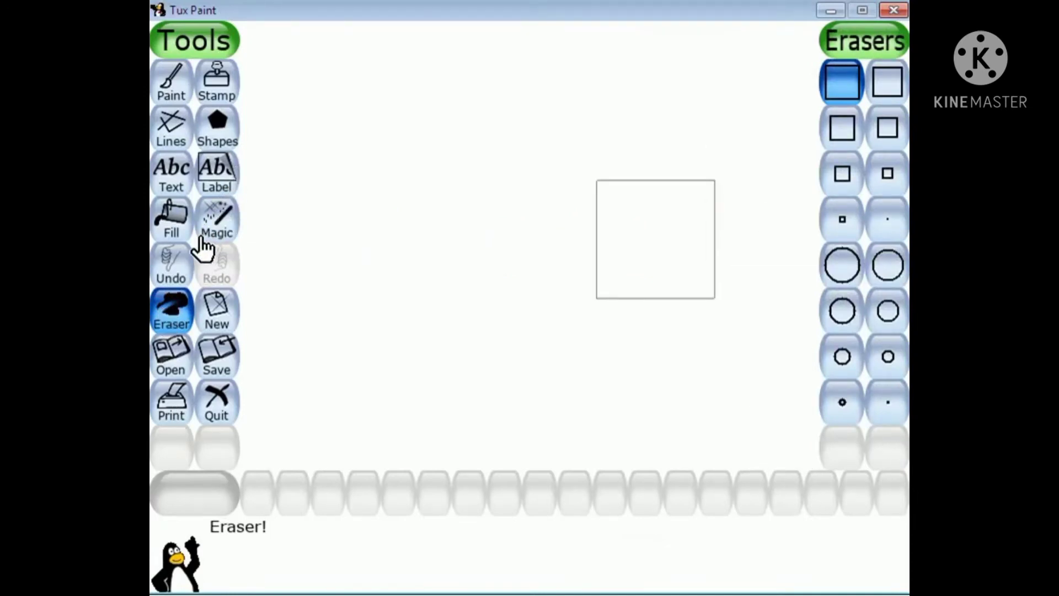
- Draw a wide arch in rainbow colours across the upper canvas with the Rainbow magic effect
click(221, 236)
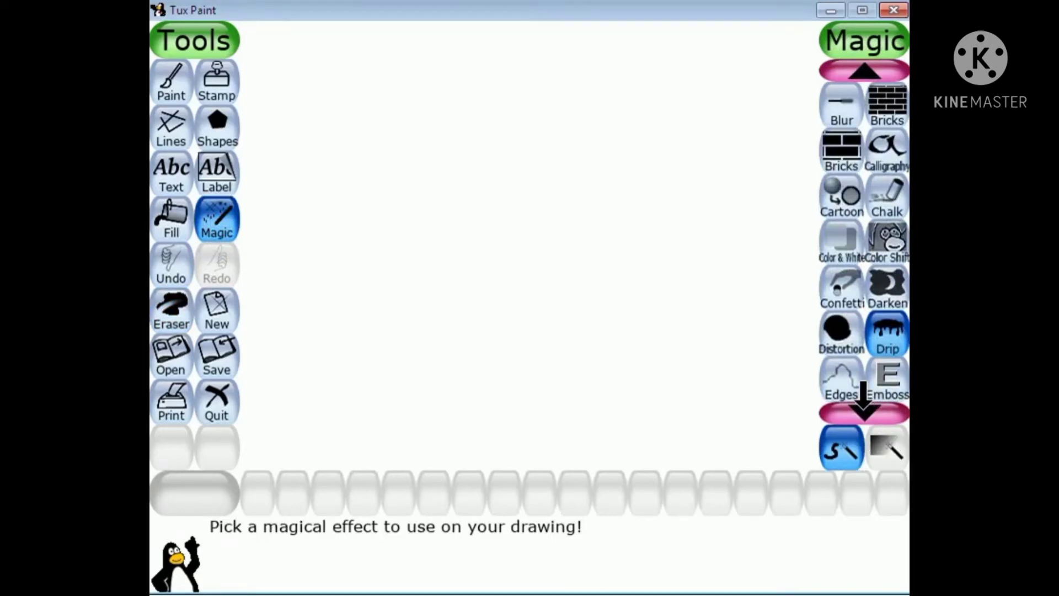
click(863, 411)
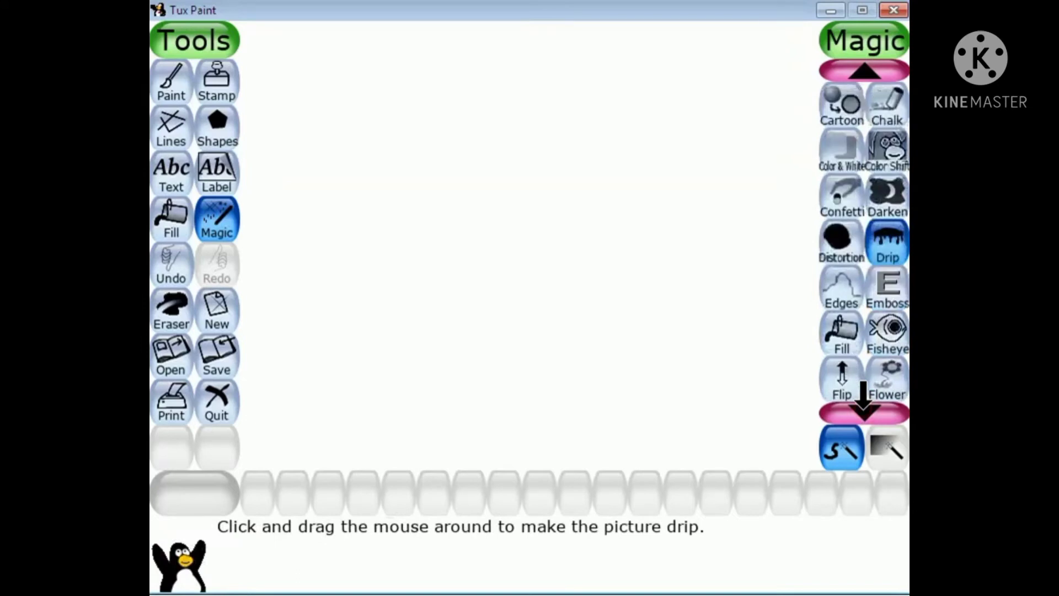
click(864, 411)
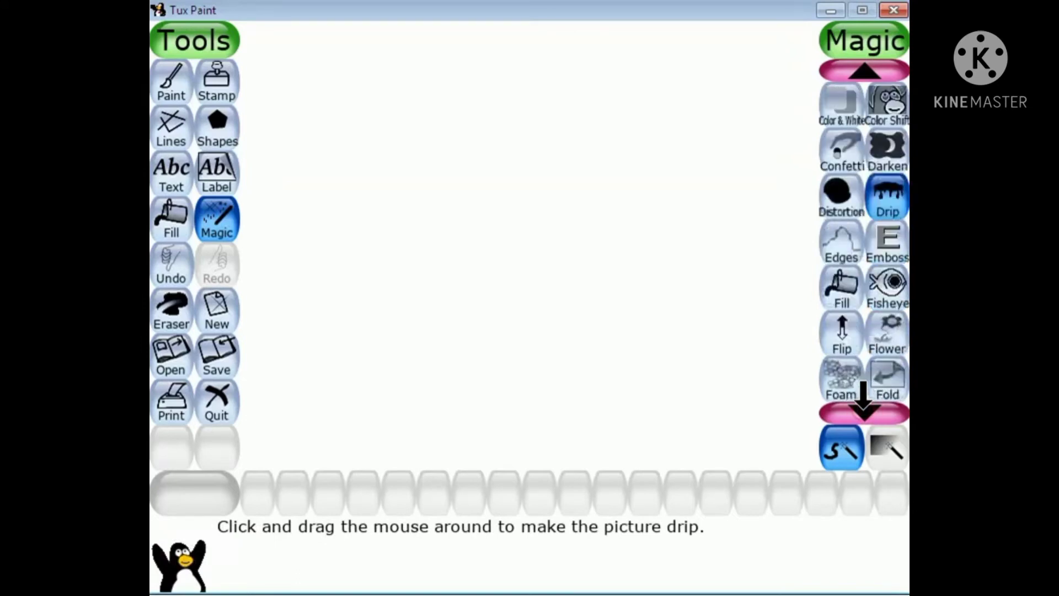
click(864, 411)
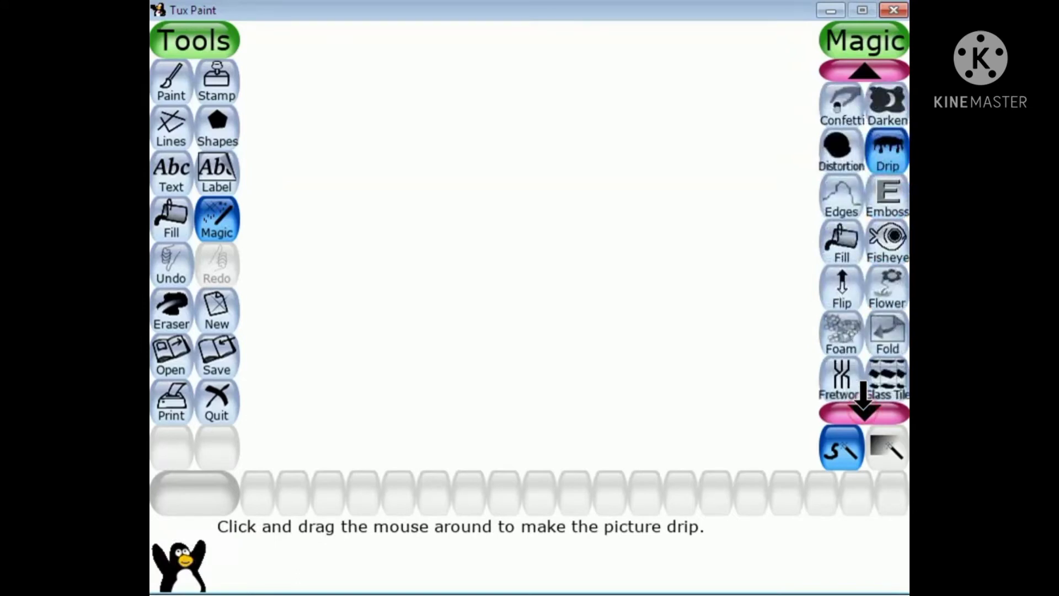
click(864, 411)
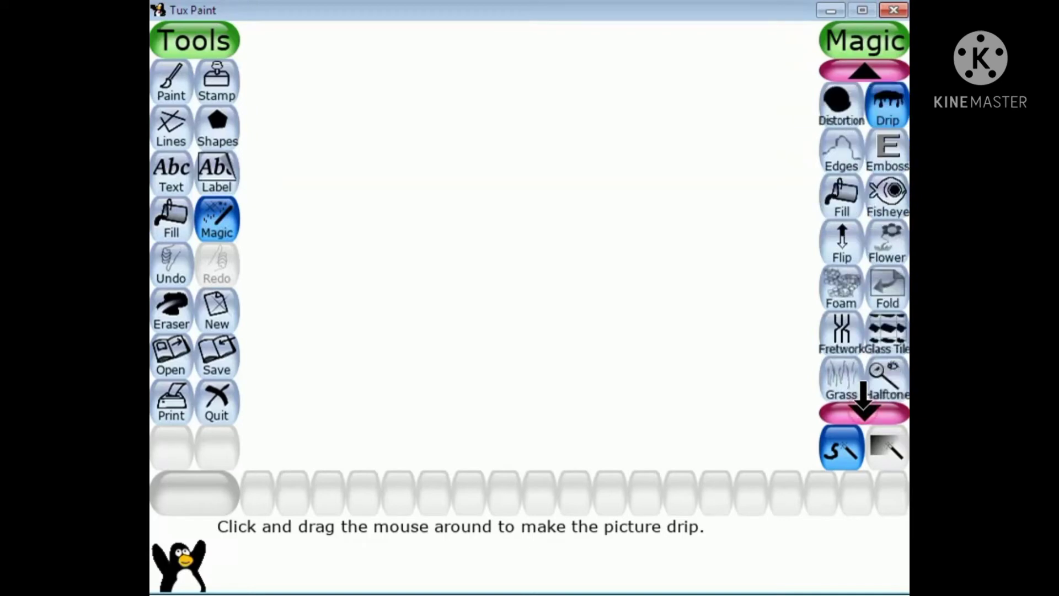
click(864, 411)
click(864, 411)
click(864, 411)
click(864, 411)
click(864, 411)
click(863, 411)
click(864, 411)
click(864, 411)
click(864, 411)
click(864, 411)
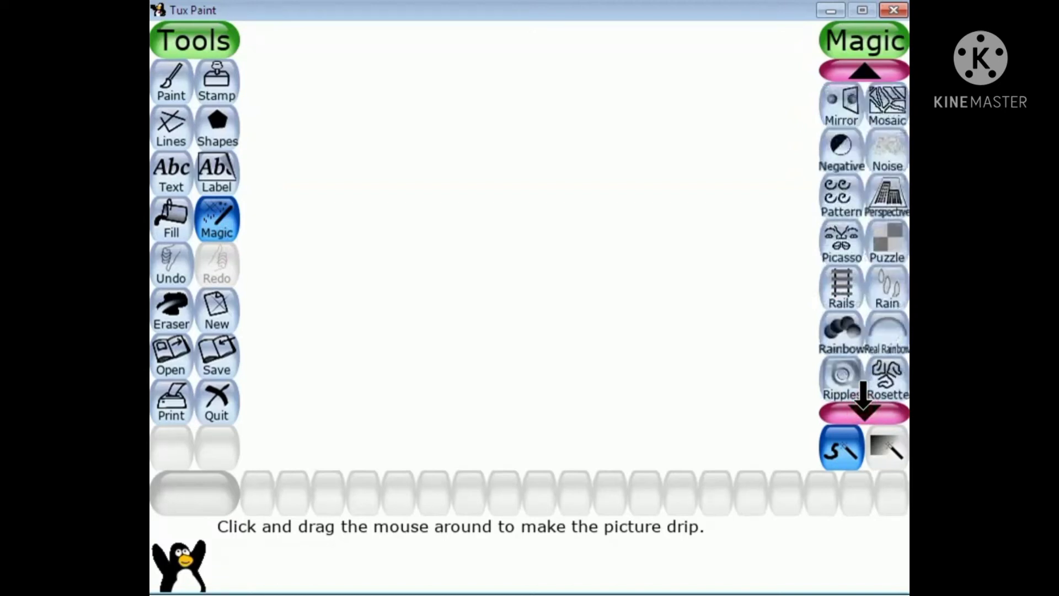
click(839, 348)
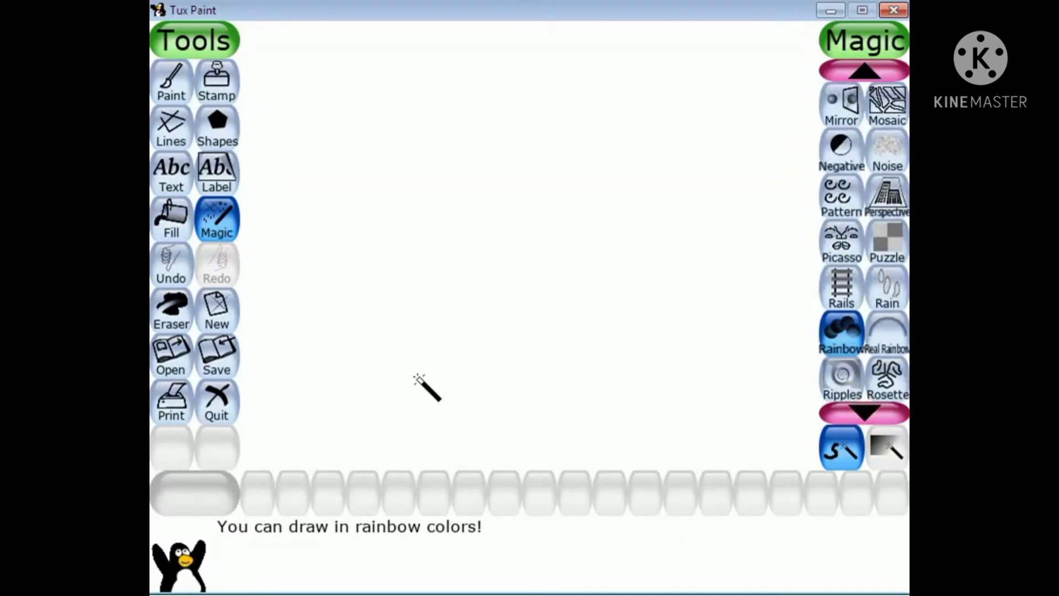
click(311, 328)
mouse_move(311, 329)
mouse_down()
mouse_move(364, 196)
mouse_move(393, 155)
mouse_move(447, 123)
mouse_move(510, 116)
mouse_move(557, 119)
mouse_move(636, 172)
mouse_move(719, 346)
mouse_up()
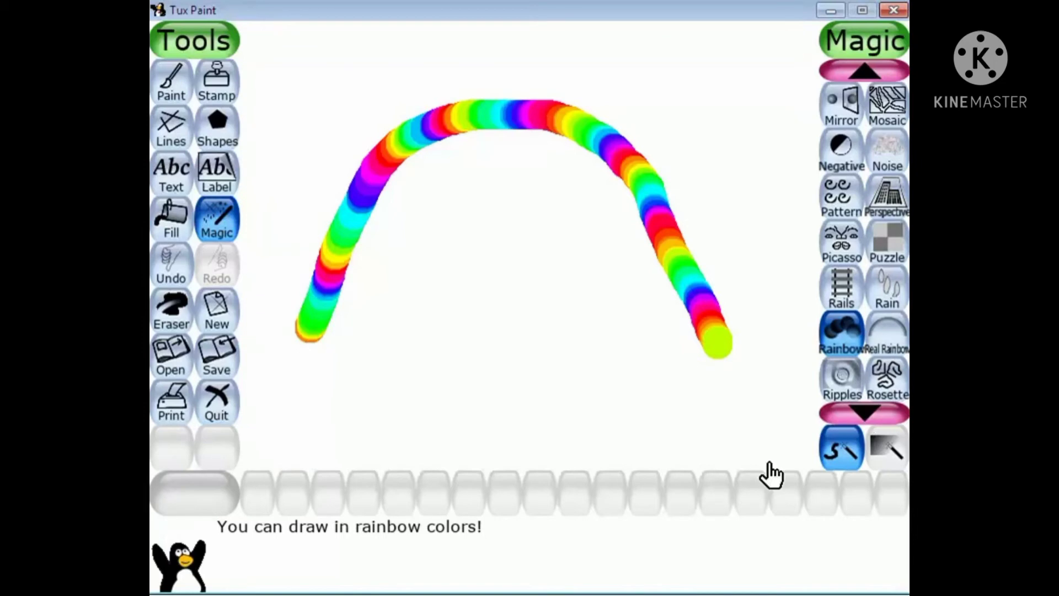
- Erase the rainbow-coloured arch and draw a wide semicircular rainbow across the canvas with the Real Rainbow magic effect
click(185, 317)
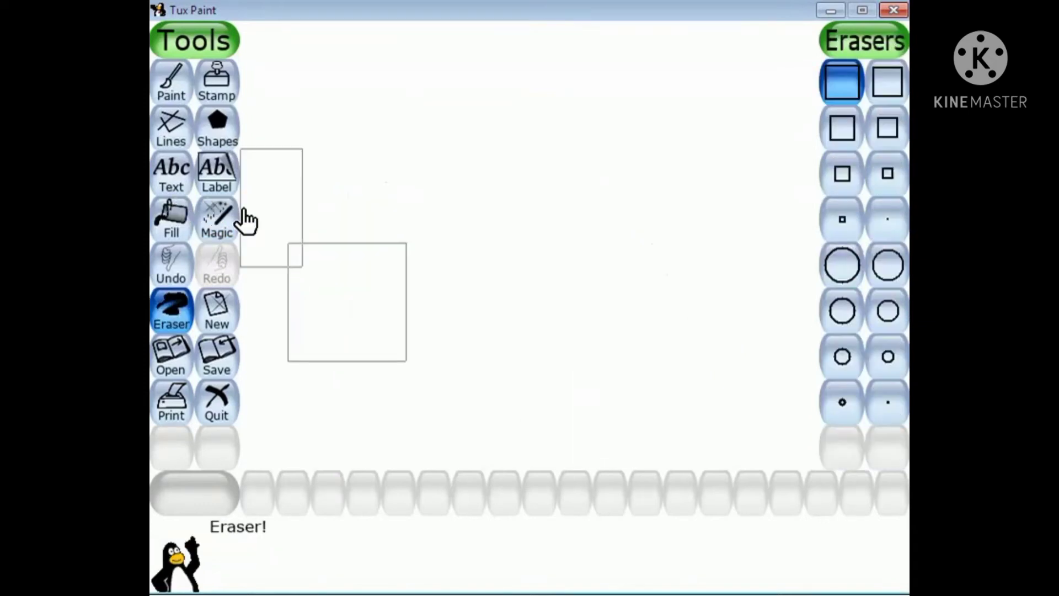
click(226, 226)
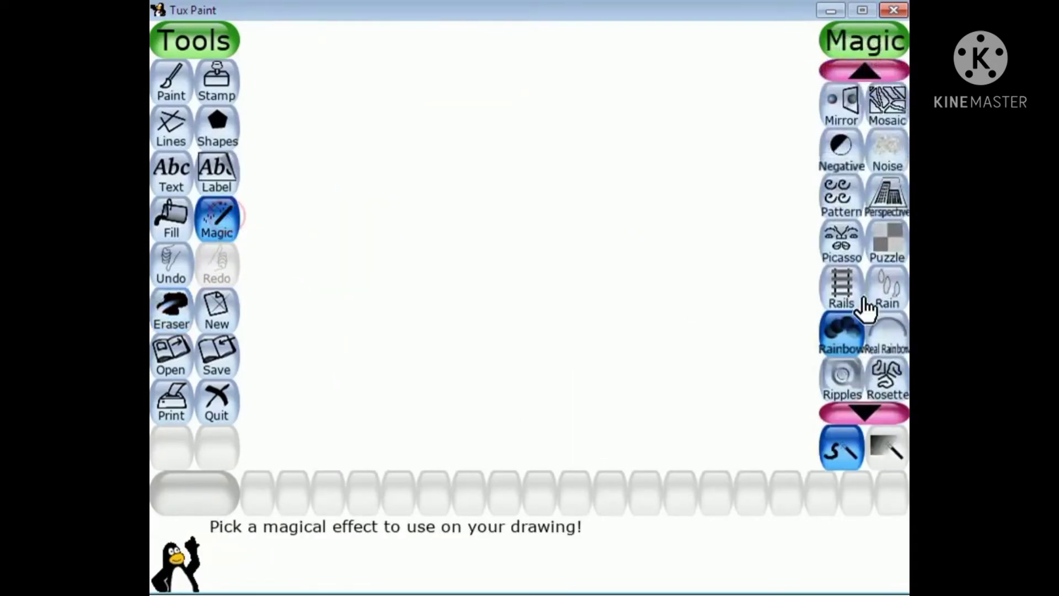
click(887, 339)
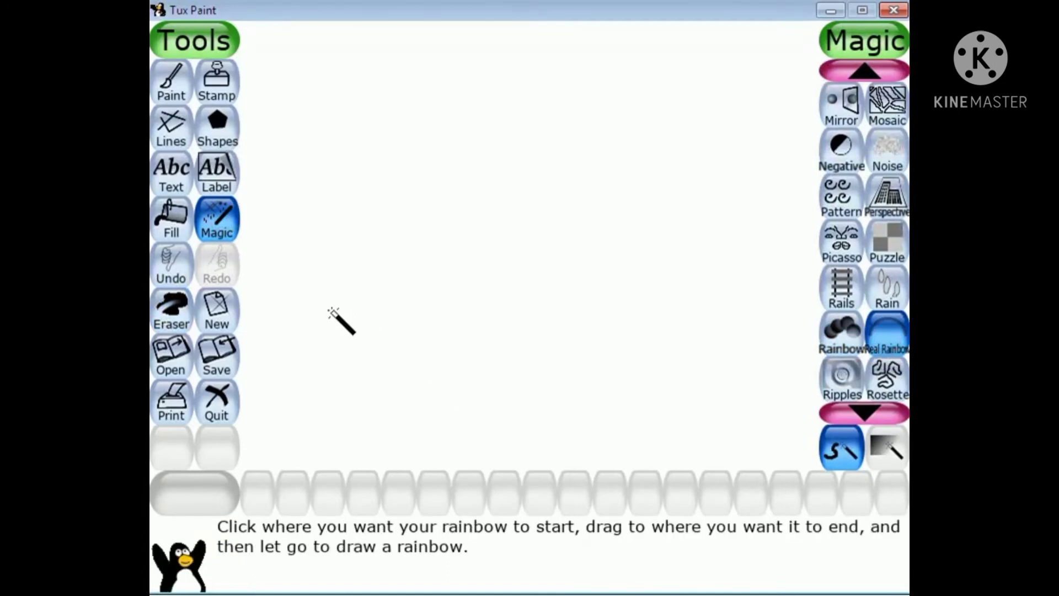
drag(331, 312, 750, 329)
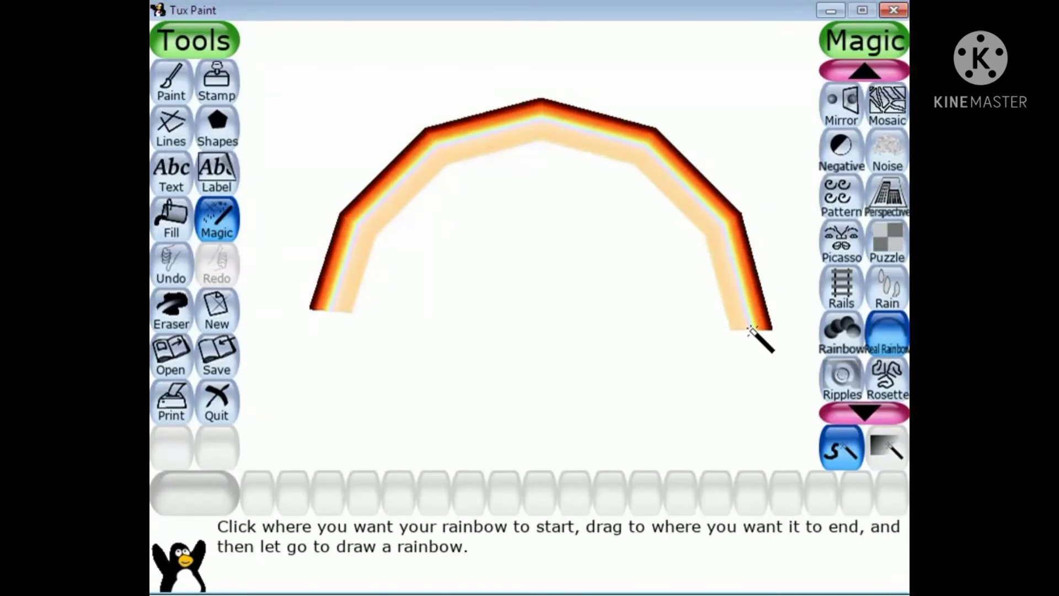
drag(750, 330, 758, 329)
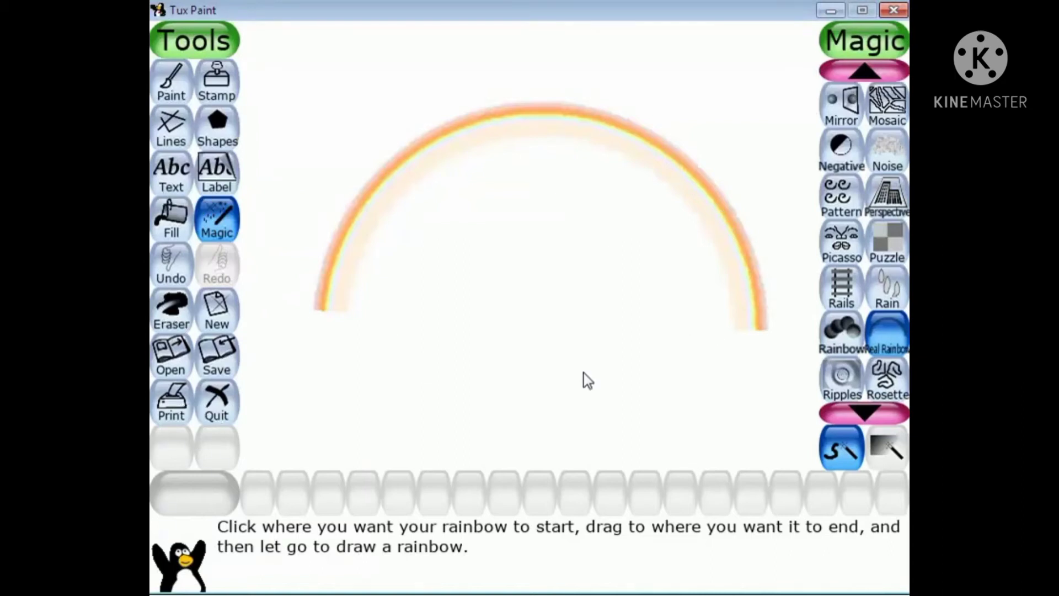
- Erase the semicircular rainbow and draw a red horizontal line across the upper canvas with a medium round brush
click(173, 315)
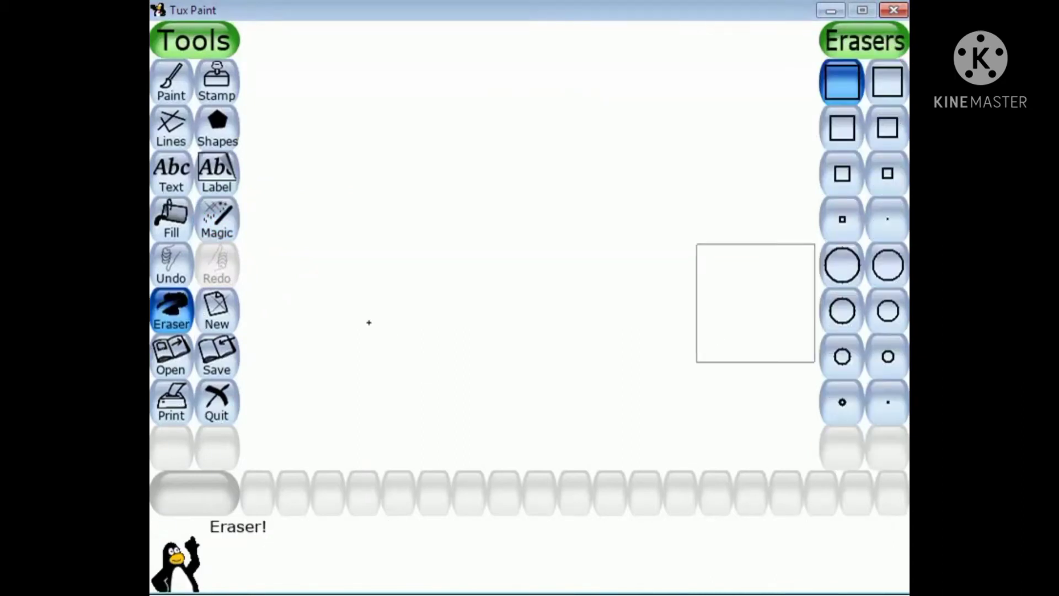
click(173, 135)
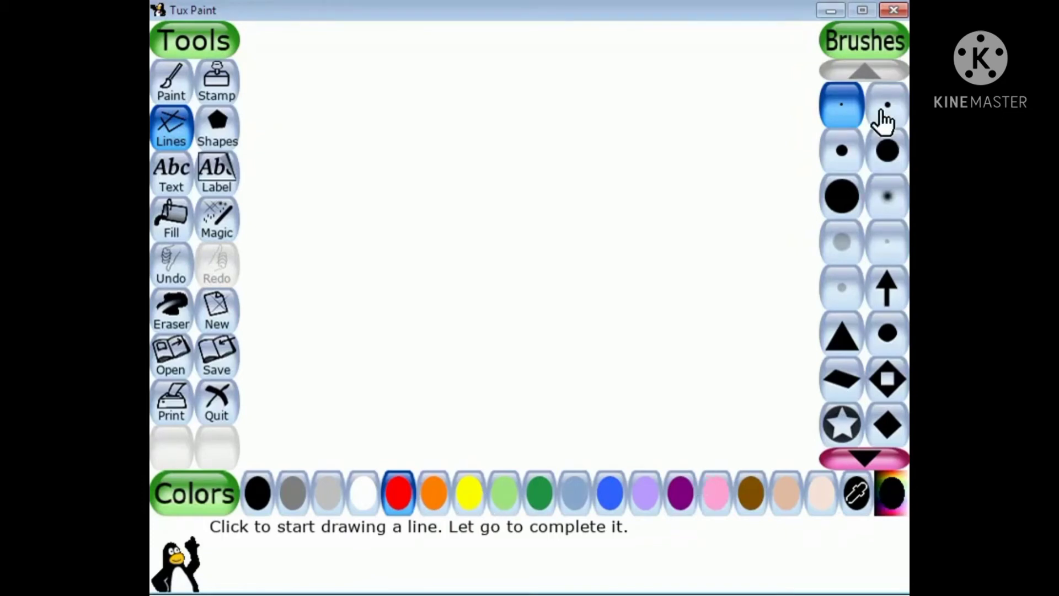
click(839, 160)
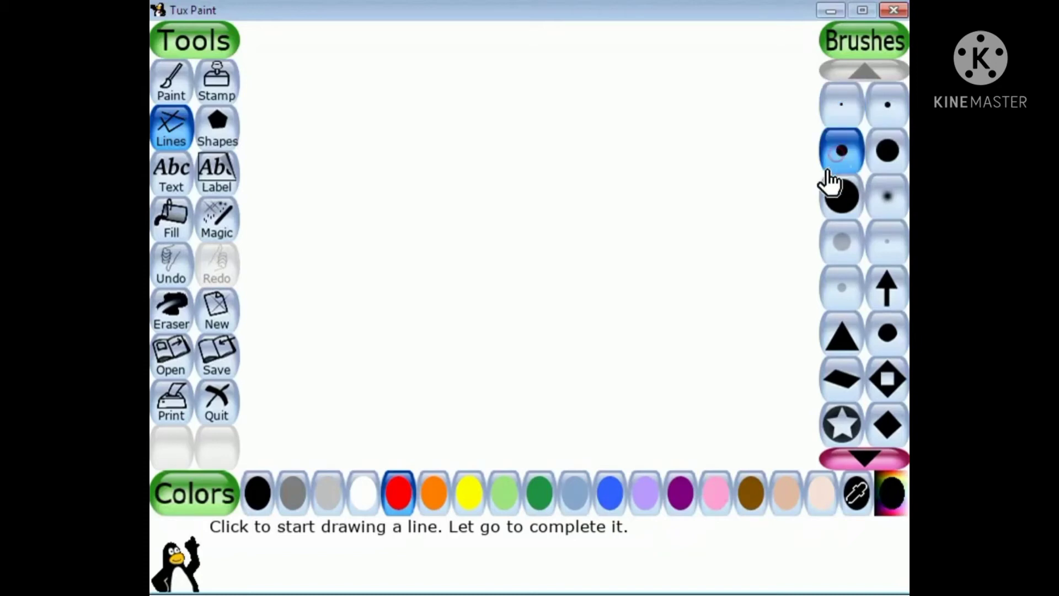
click(405, 496)
mouse_move(251, 125)
mouse_down()
mouse_move(653, 100)
mouse_move(748, 124)
mouse_up()
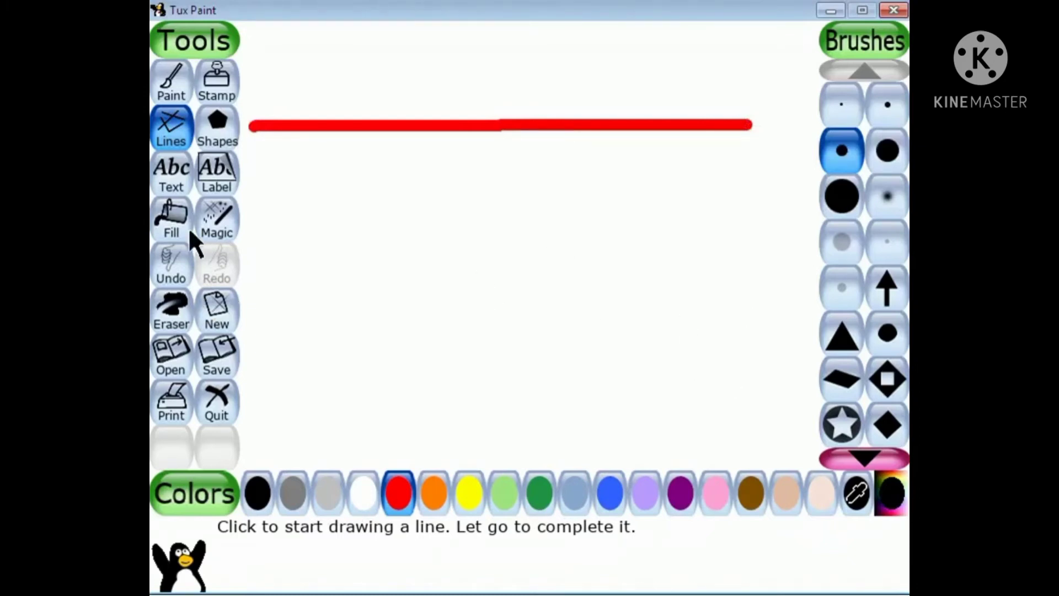
- Draw a yellow horizontal line below the red one and a dark green horizontal line below the yellow one
click(470, 496)
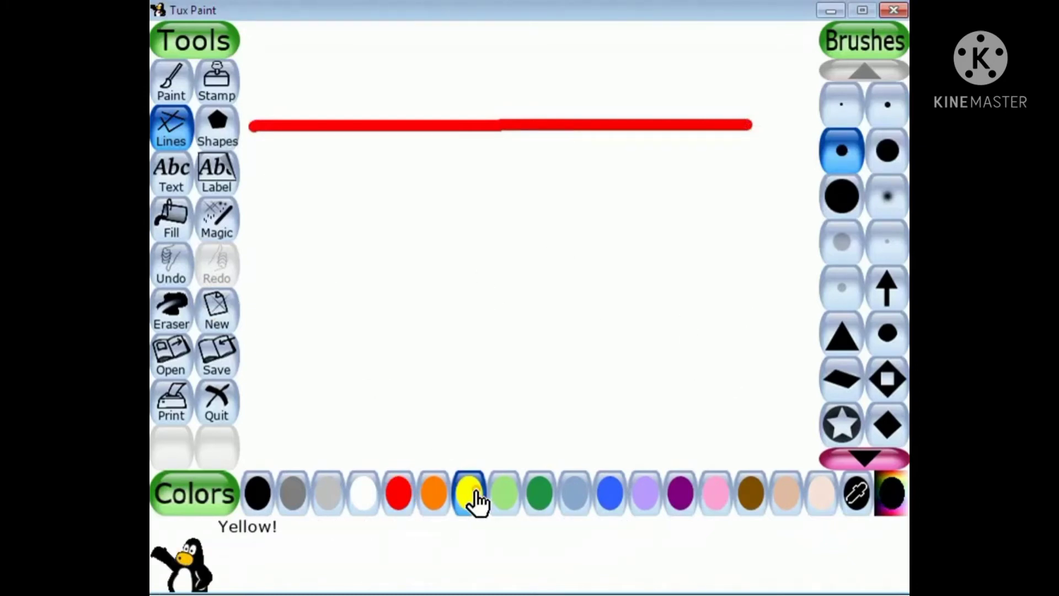
mouse_move(262, 169)
mouse_down()
mouse_move(581, 182)
mouse_move(780, 178)
mouse_move(783, 157)
mouse_move(732, 168)
mouse_up()
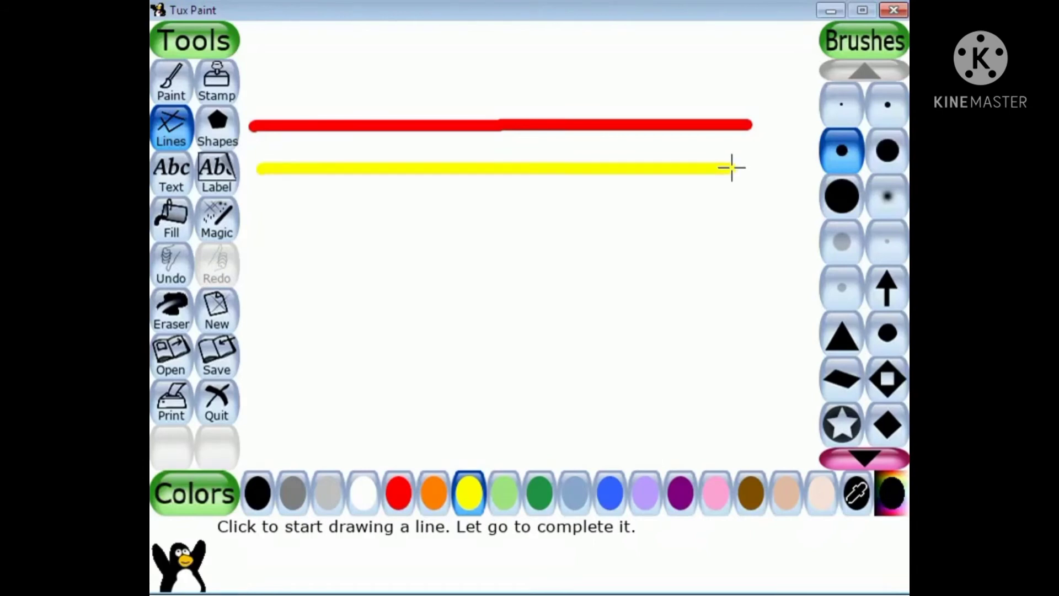
click(531, 505)
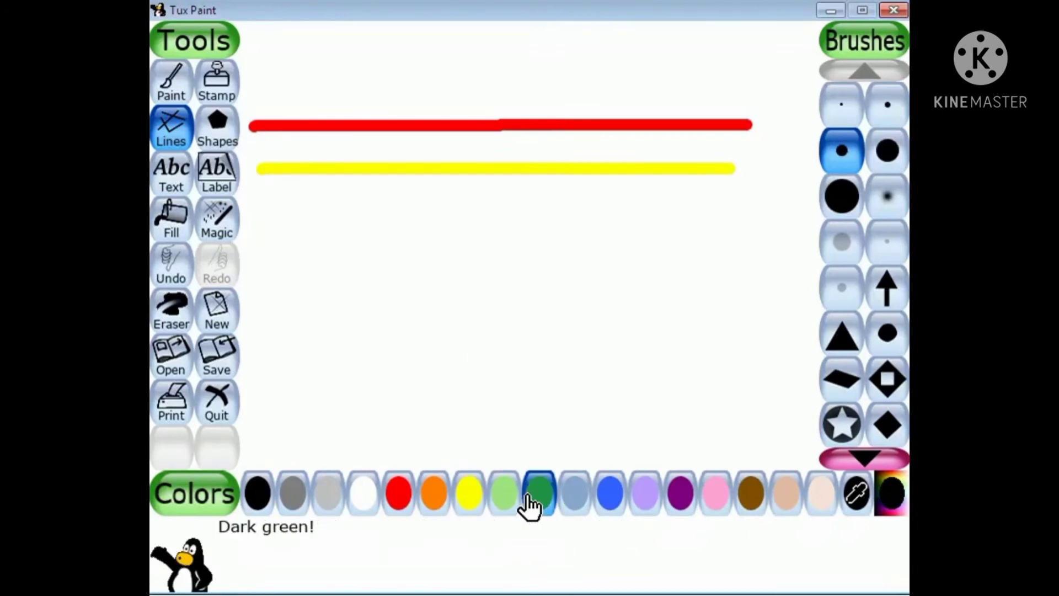
drag(268, 221, 746, 216)
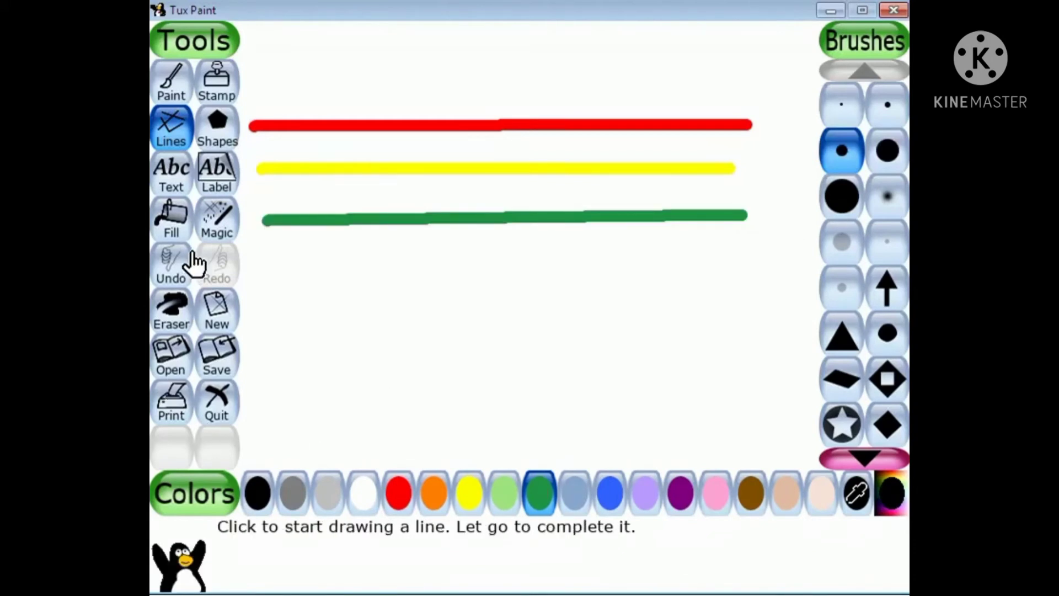
- Look through the available magic effects back to the start of the list
click(217, 231)
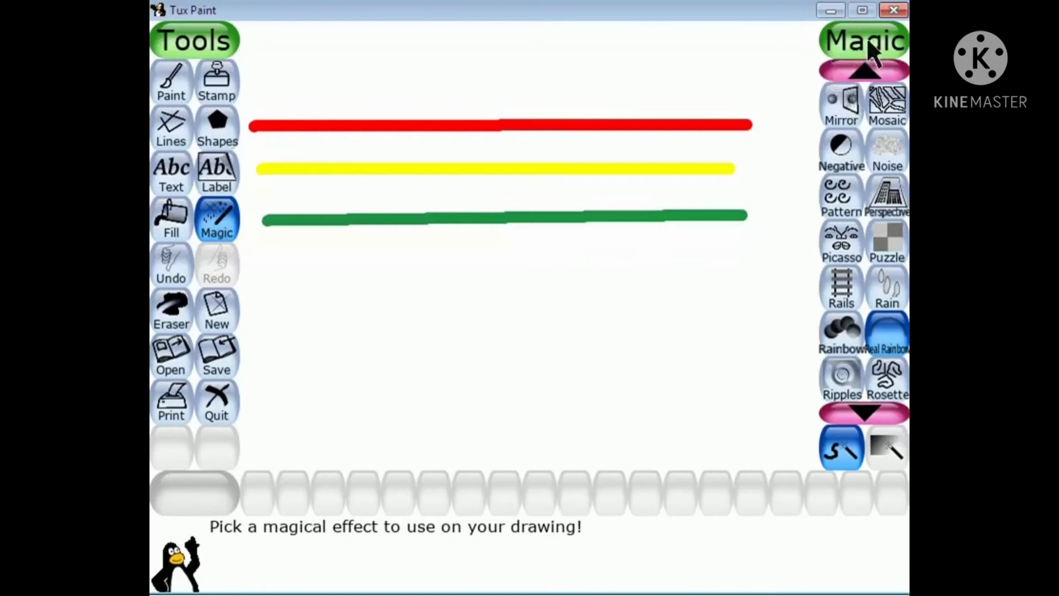
click(864, 69)
click(864, 69)
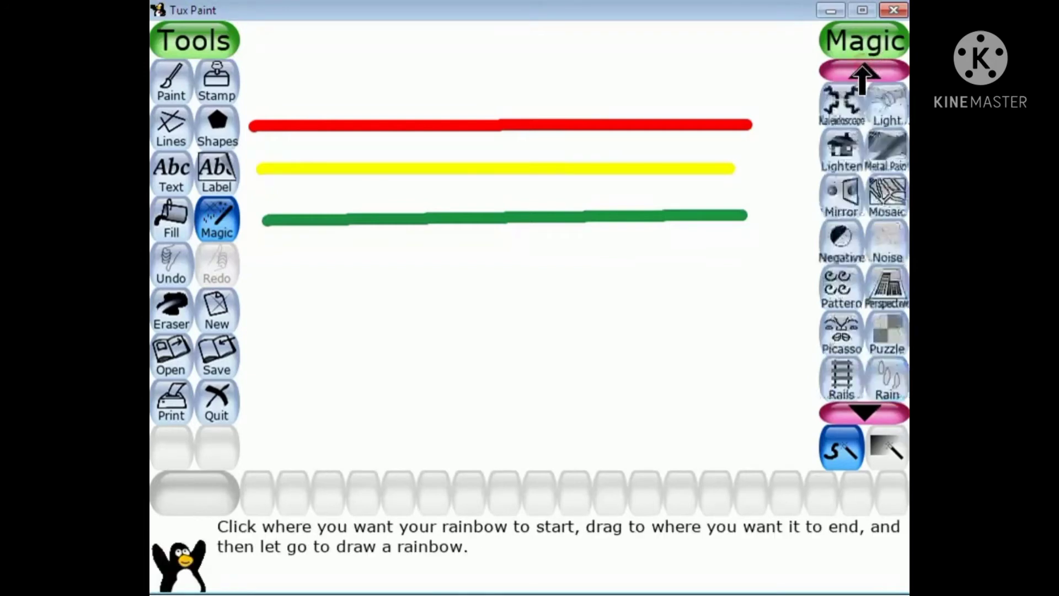
click(864, 69)
click(864, 69)
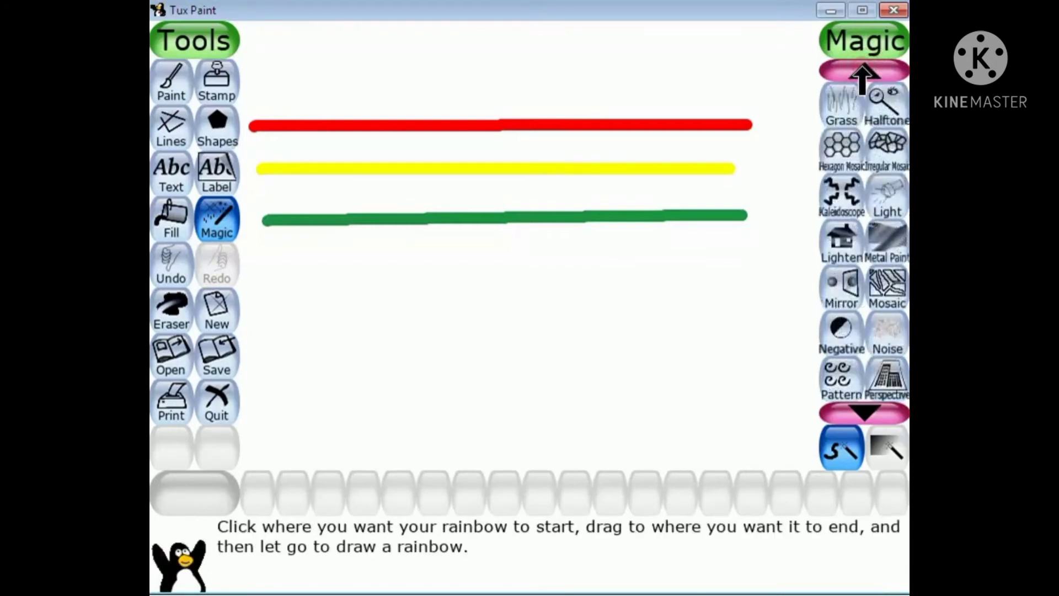
click(864, 69)
click(864, 69)
click(864, 69)
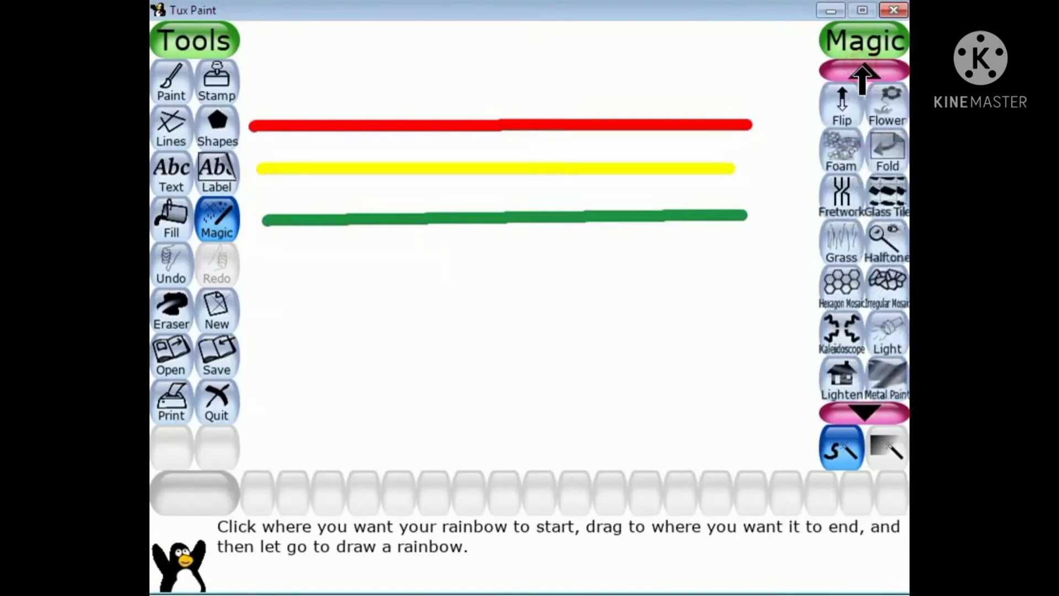
click(864, 69)
click(864, 69)
click(864, 69)
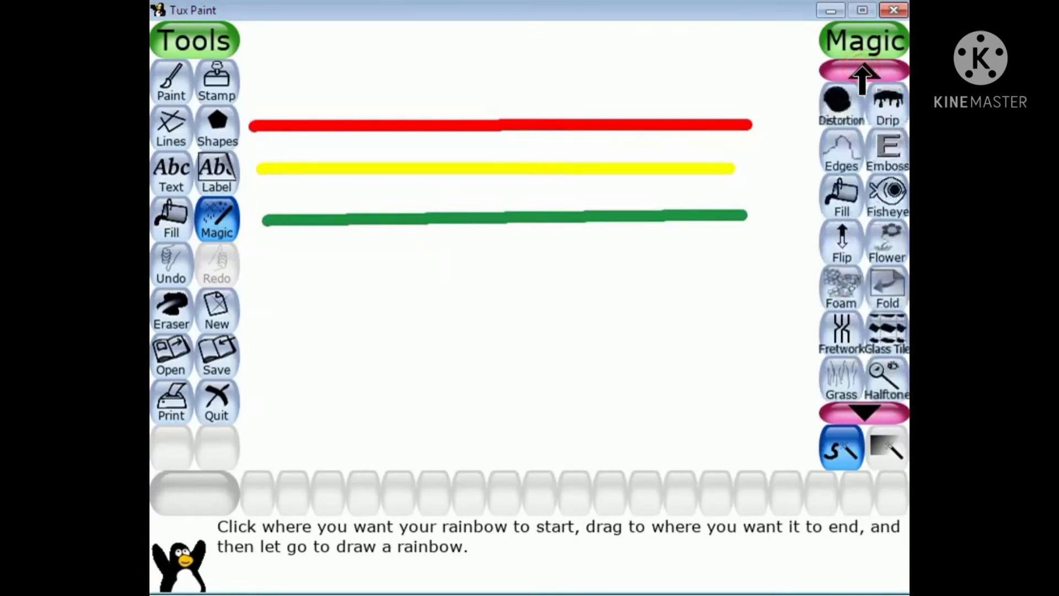
click(864, 69)
click(863, 69)
click(864, 69)
click(864, 69)
click(864, 69)
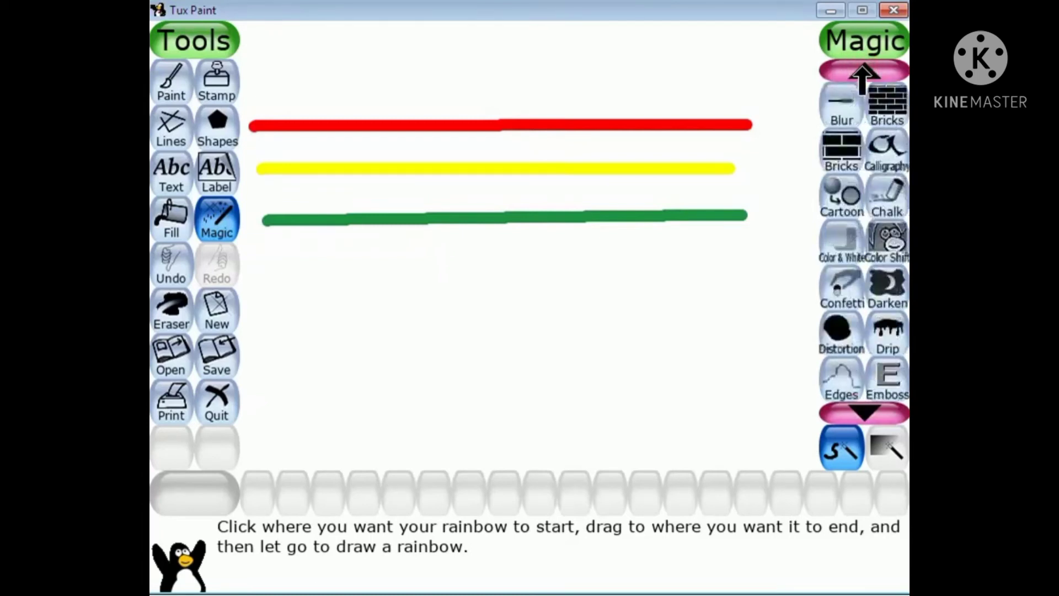
click(864, 69)
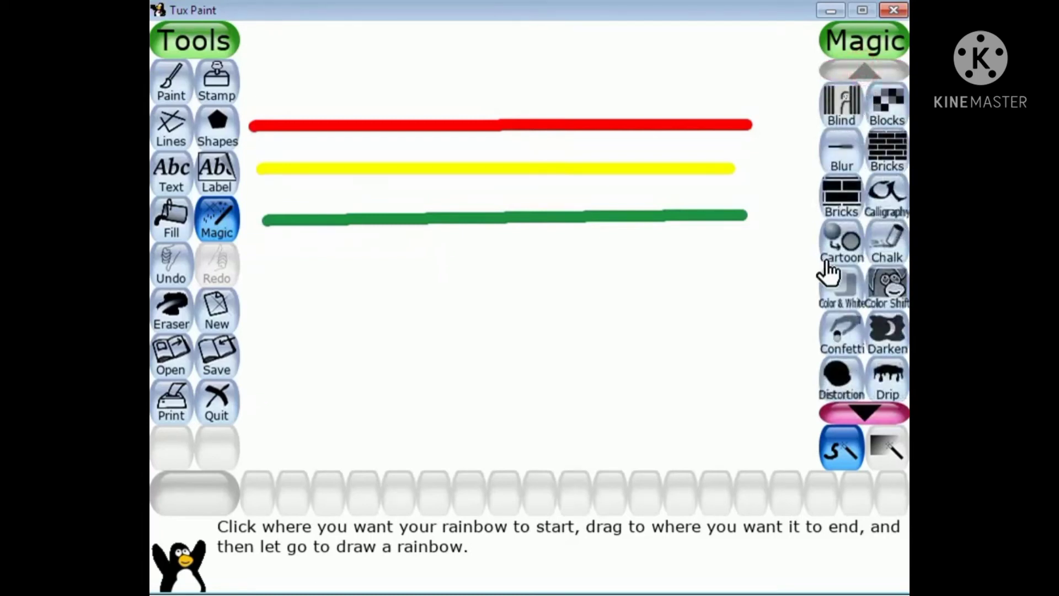
- Try to smudge the red line near its right end with the Smudge magic effect
click(861, 411)
click(861, 411)
click(861, 411)
click(861, 411)
click(860, 411)
click(860, 411)
click(860, 411)
click(861, 411)
click(861, 411)
click(861, 411)
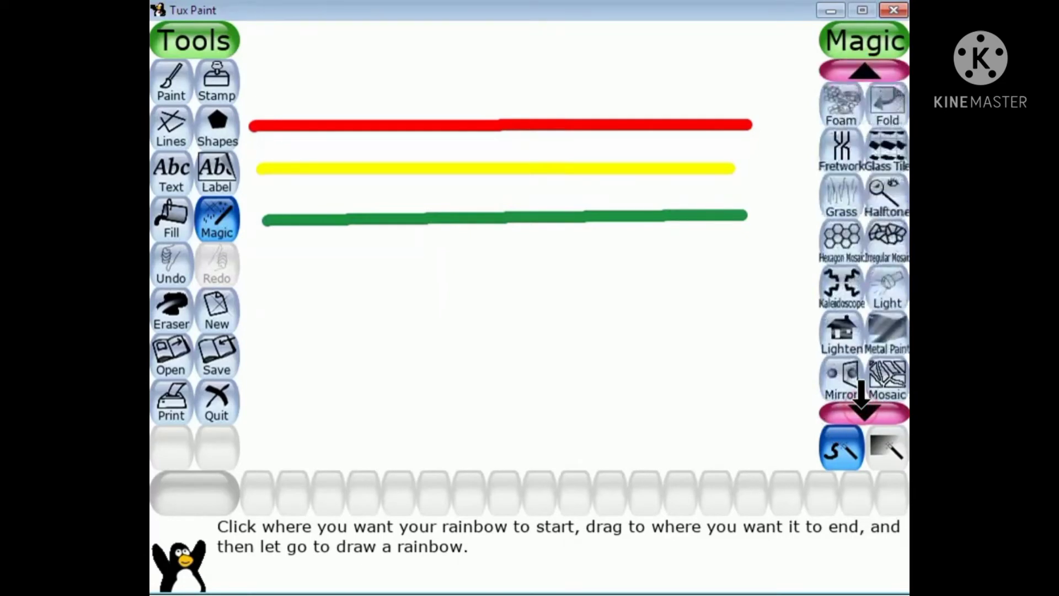
click(862, 411)
click(862, 411)
click(862, 411)
click(862, 411)
click(862, 411)
click(861, 411)
click(861, 411)
click(861, 411)
click(862, 411)
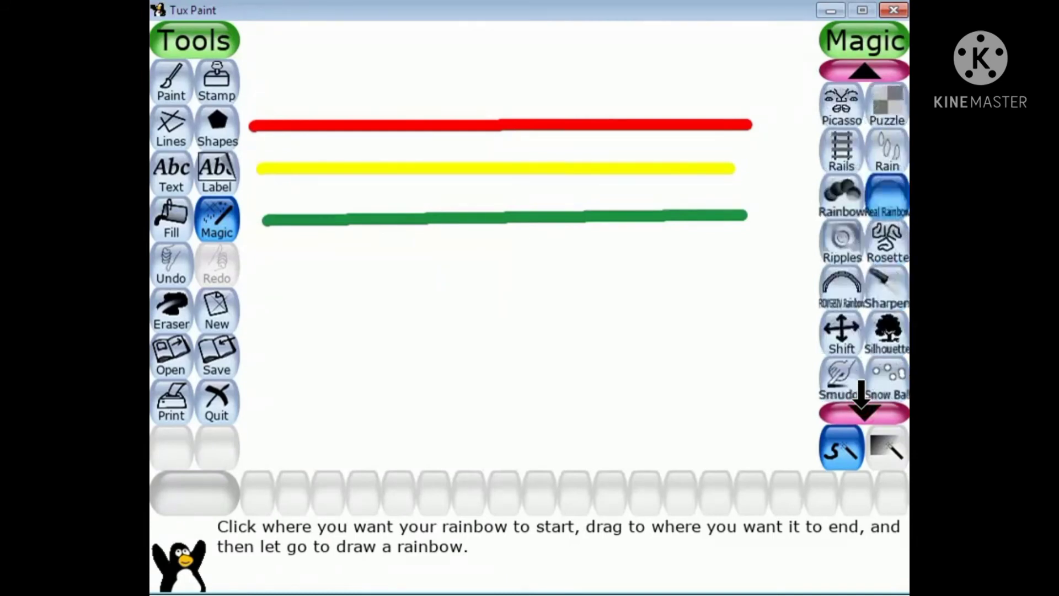
click(838, 397)
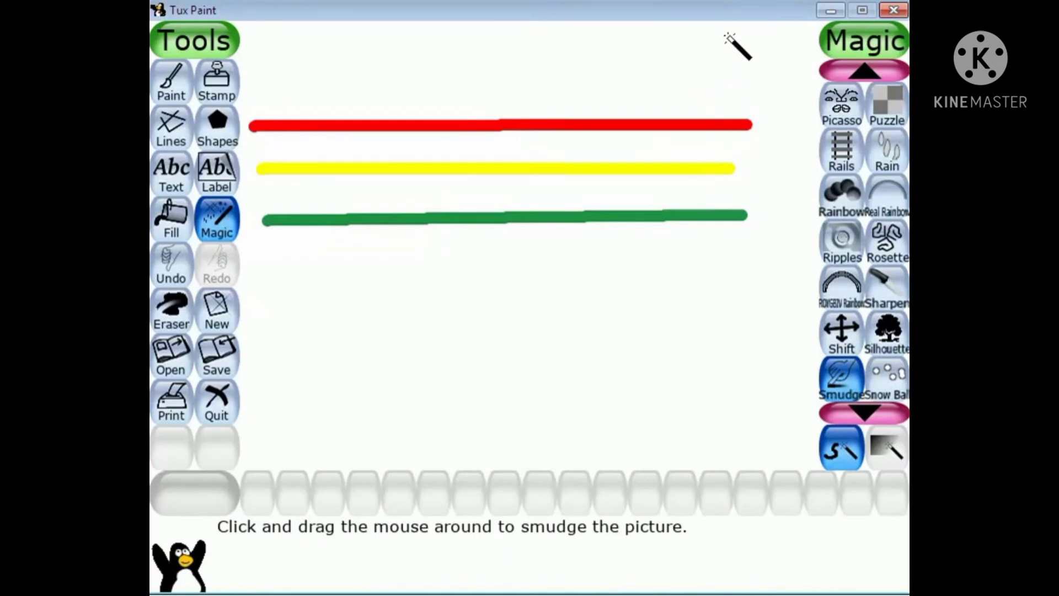
mouse_move(737, 120)
mouse_down()
mouse_move(741, 236)
mouse_move(729, 244)
mouse_move(722, 79)
mouse_move(692, 156)
mouse_move(697, 232)
mouse_move(708, 238)
mouse_move(711, 88)
mouse_move(681, 133)
mouse_move(672, 247)
mouse_move(672, 90)
mouse_move(664, 104)
mouse_move(646, 154)
mouse_move(642, 236)
mouse_move(619, 27)
mouse_move(611, 213)
mouse_move(636, 198)
mouse_move(669, 82)
mouse_move(601, 283)
mouse_move(570, 222)
mouse_move(607, 195)
mouse_move(630, 68)
mouse_move(589, 87)
mouse_move(550, 255)
mouse_move(543, 189)
mouse_move(558, 57)
mouse_move(523, 122)
mouse_move(500, 212)
mouse_move(495, 189)
mouse_move(463, 206)
mouse_move(495, 99)
mouse_move(552, 86)
mouse_move(605, 92)
mouse_move(558, 271)
mouse_move(563, 121)
mouse_move(607, 78)
mouse_up()
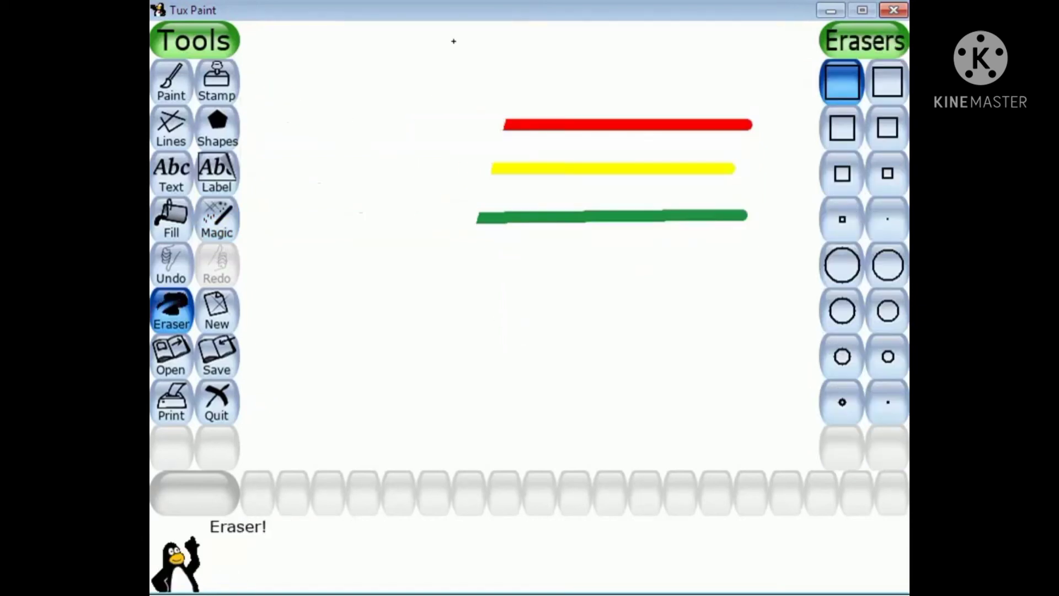
- Erase the red, yellow and green horizontal lines and draw a yellow vertical line in the left half of the canvas
mouse_move(454, 40)
mouse_down()
mouse_move(511, 265)
mouse_move(672, 104)
mouse_move(743, 168)
mouse_up()
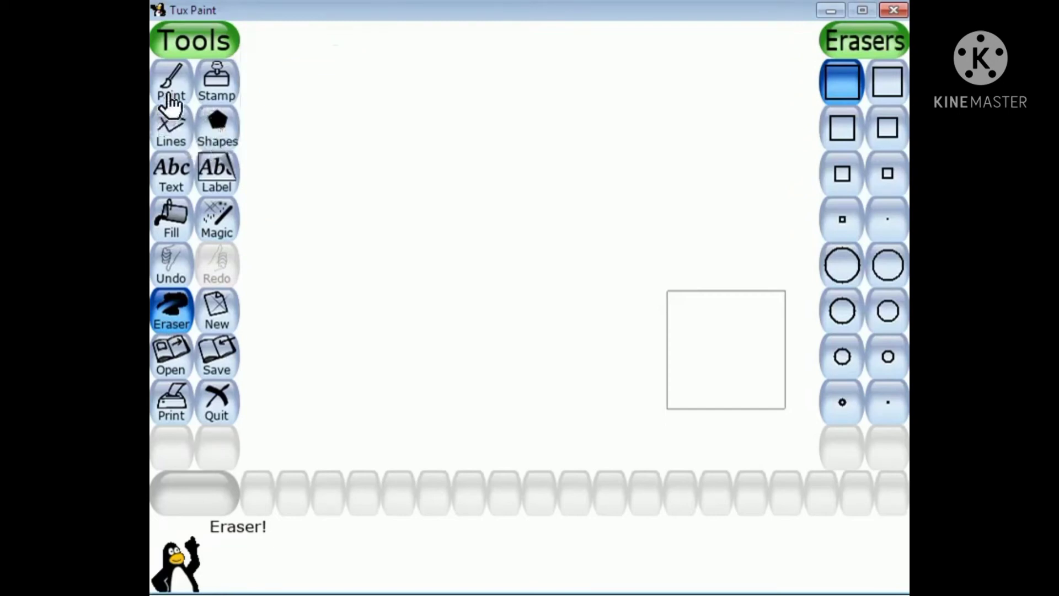
click(175, 128)
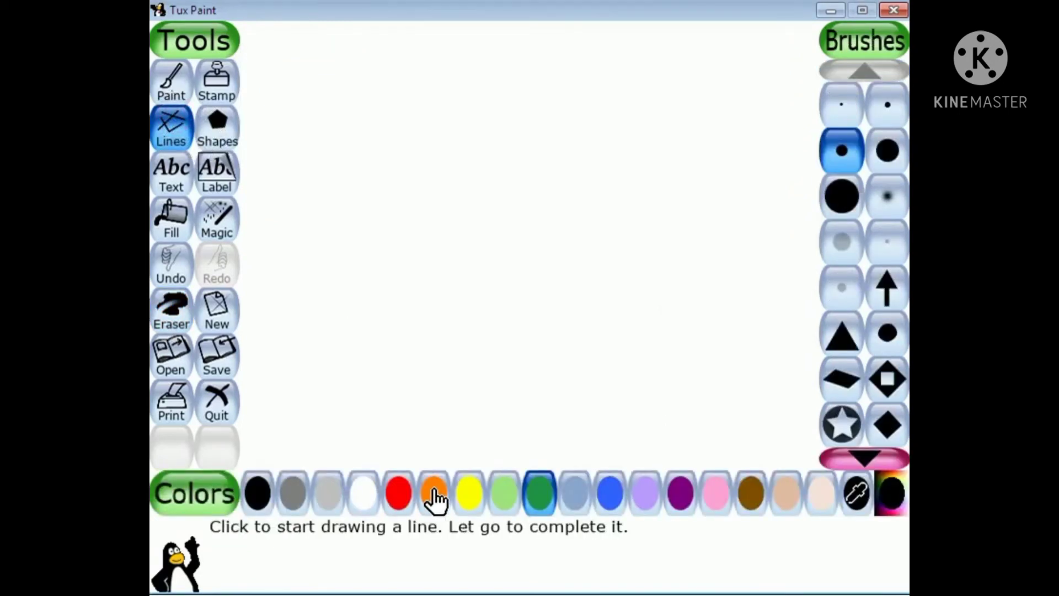
click(469, 502)
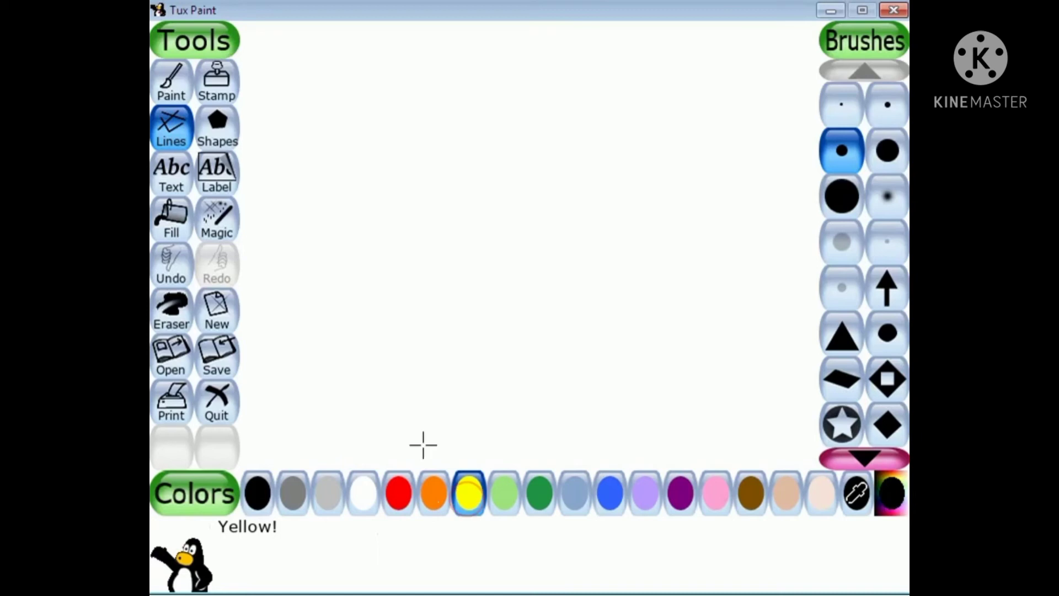
drag(387, 81, 397, 395)
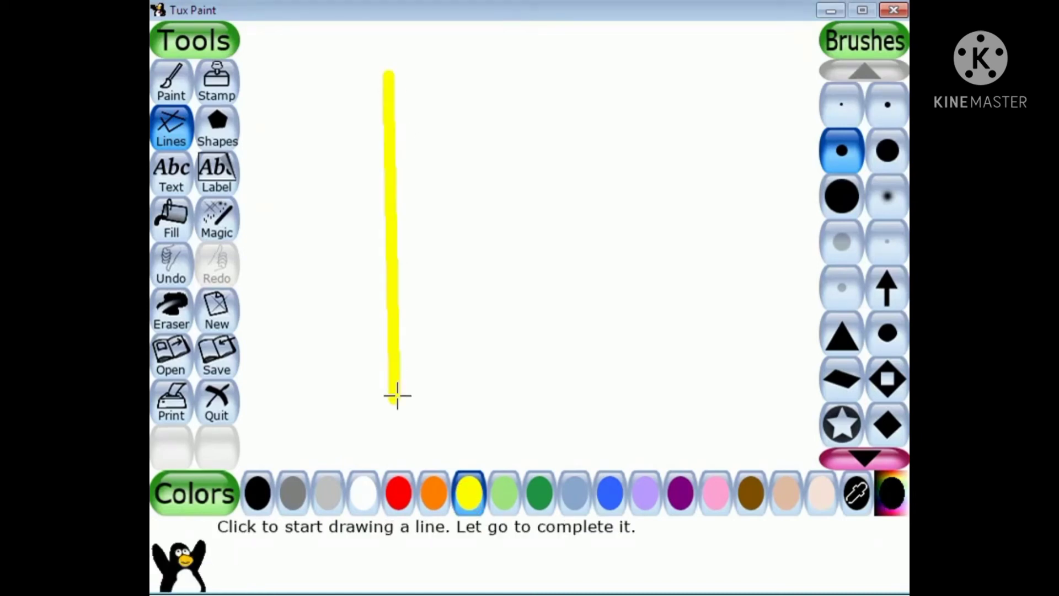
- Draw a red vertical line on each side of the yellow one, about the same height
click(362, 505)
drag(455, 106, 464, 401)
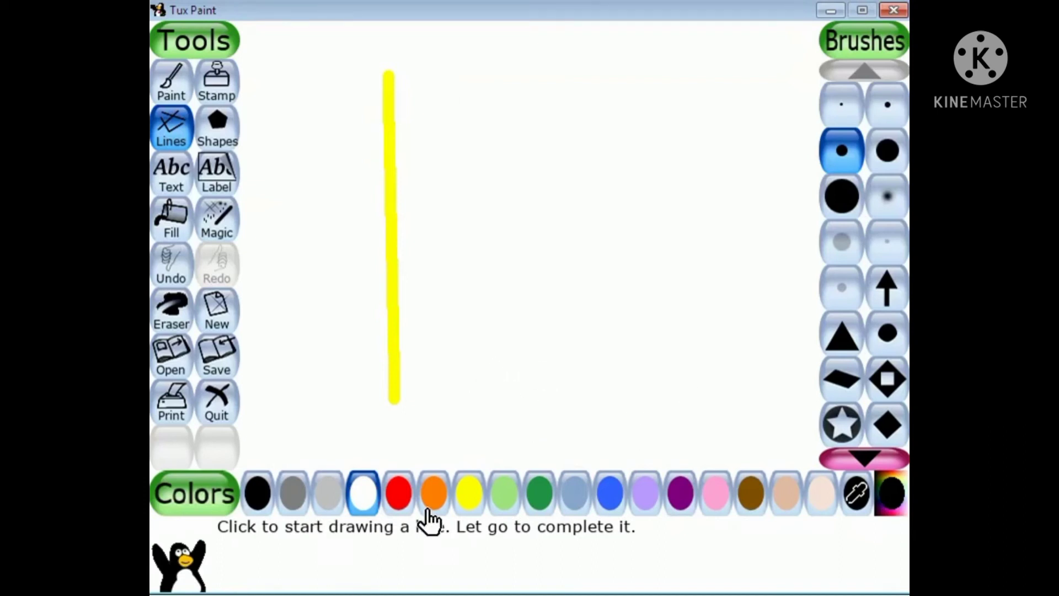
click(399, 492)
drag(450, 64, 463, 410)
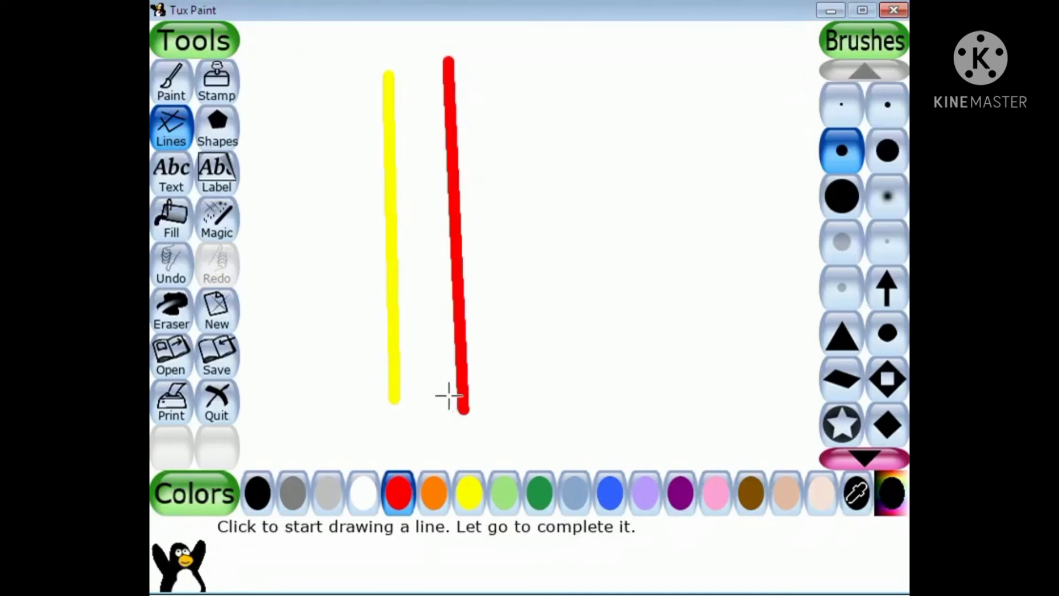
mouse_move(346, 71)
mouse_down()
mouse_move(343, 407)
mouse_move(353, 408)
mouse_up()
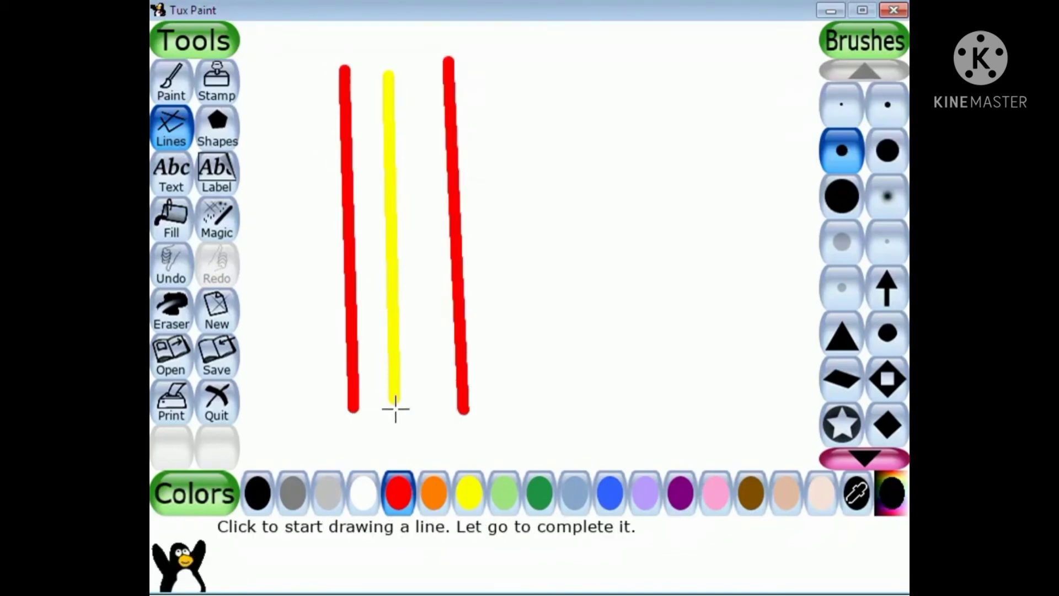
- Make the three vertical lines horizontally wavy with the Waves magic effect, applying it near the canvas top and again farther down
click(221, 230)
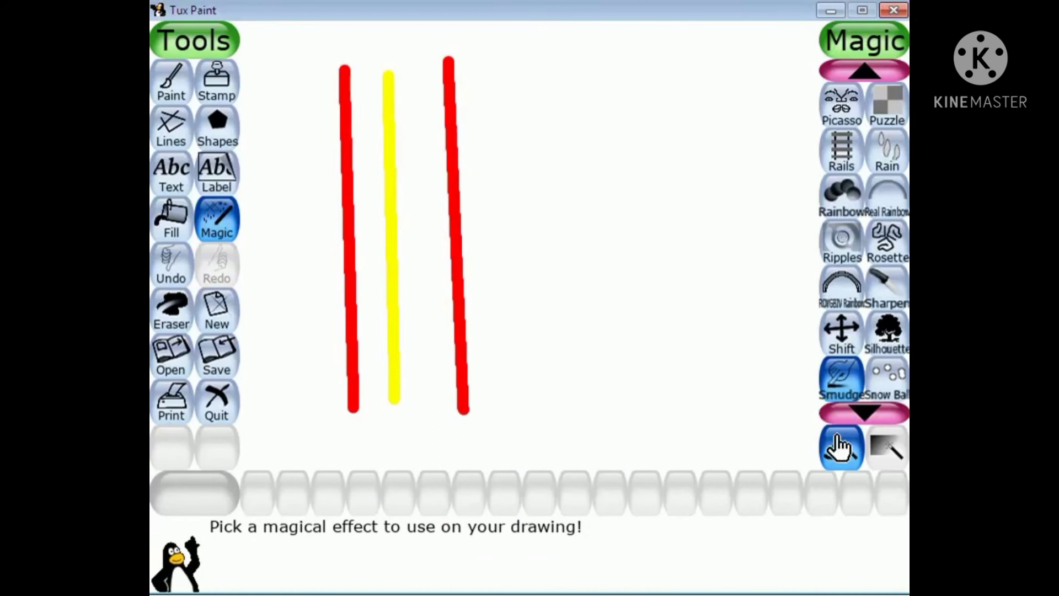
click(863, 411)
click(863, 411)
click(864, 411)
click(863, 411)
click(864, 411)
click(863, 411)
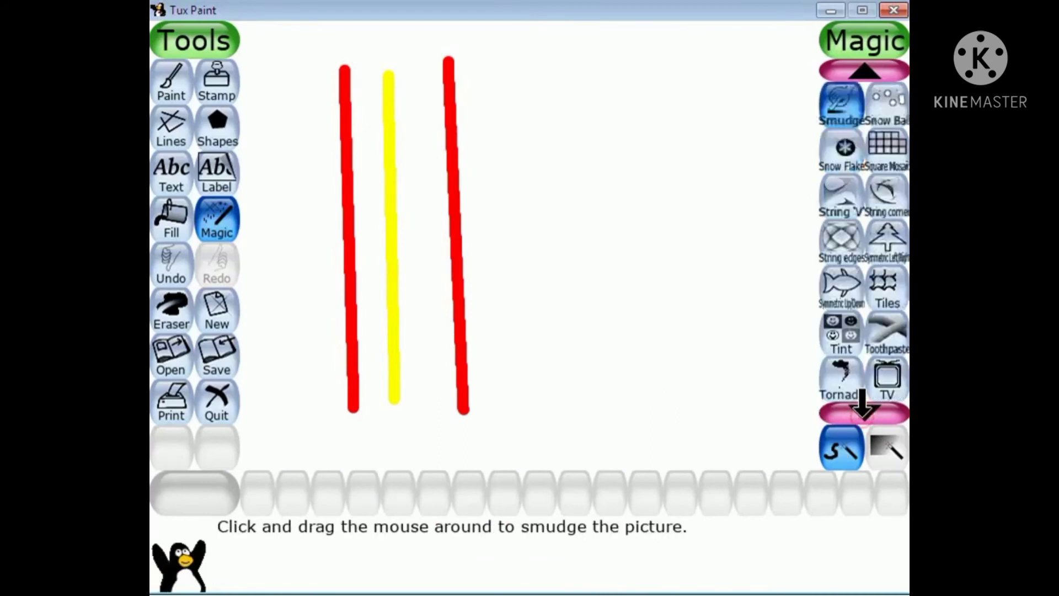
click(864, 411)
click(863, 411)
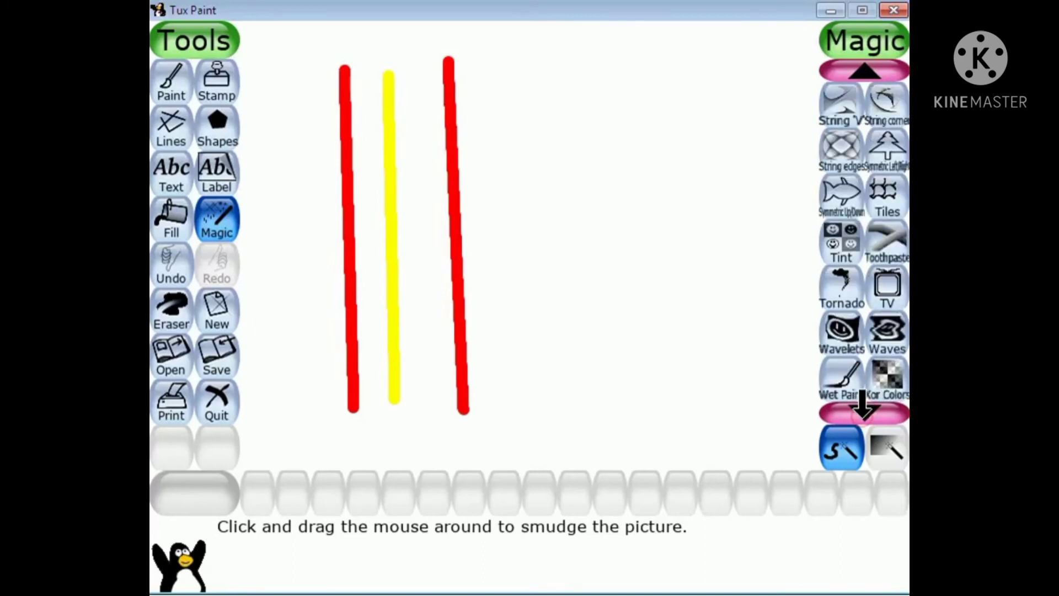
click(885, 339)
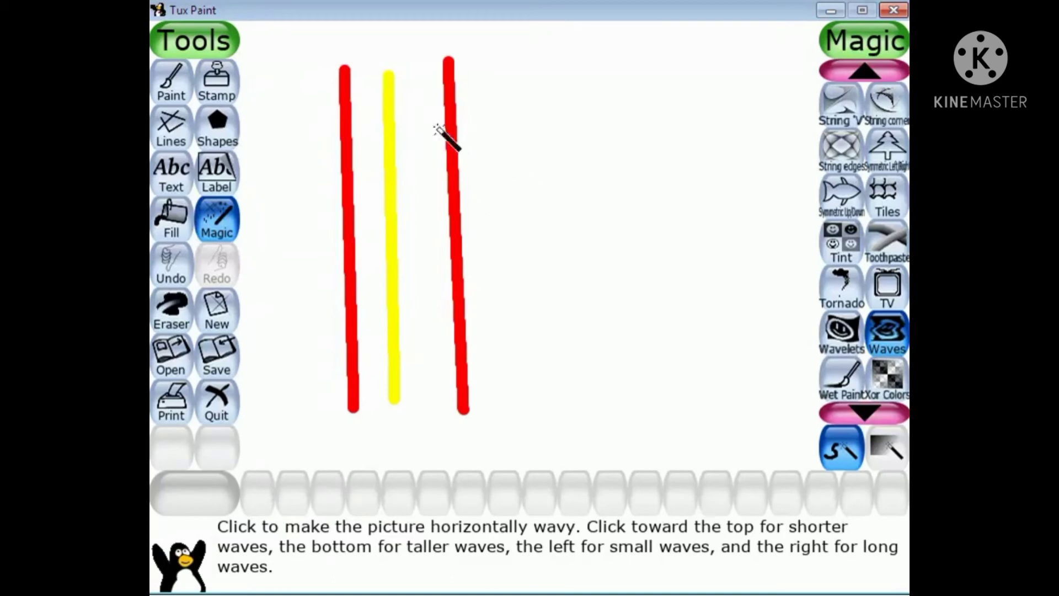
drag(262, 71, 576, 95)
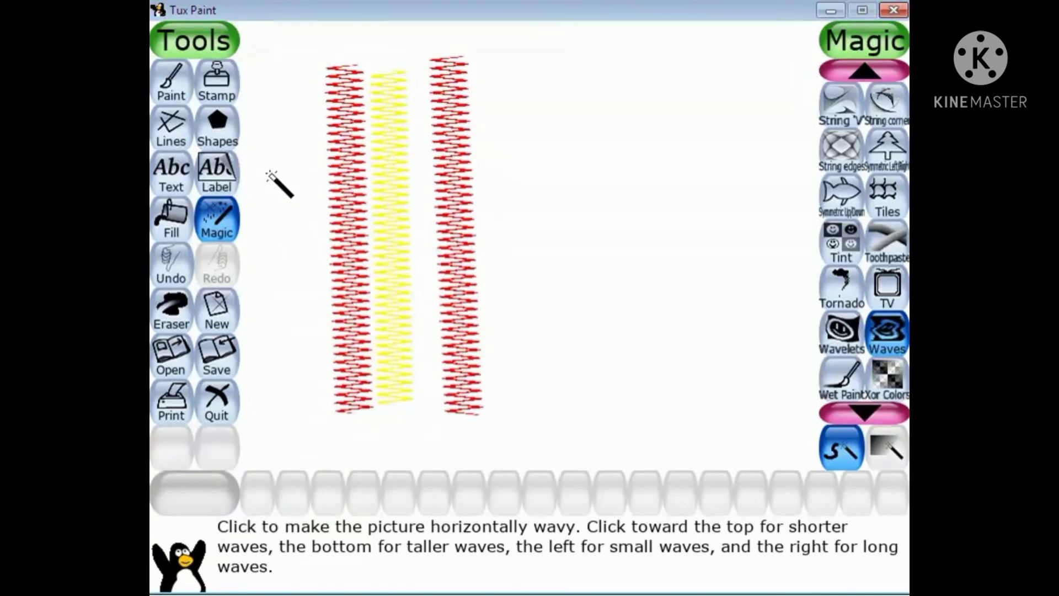
drag(249, 150, 531, 241)
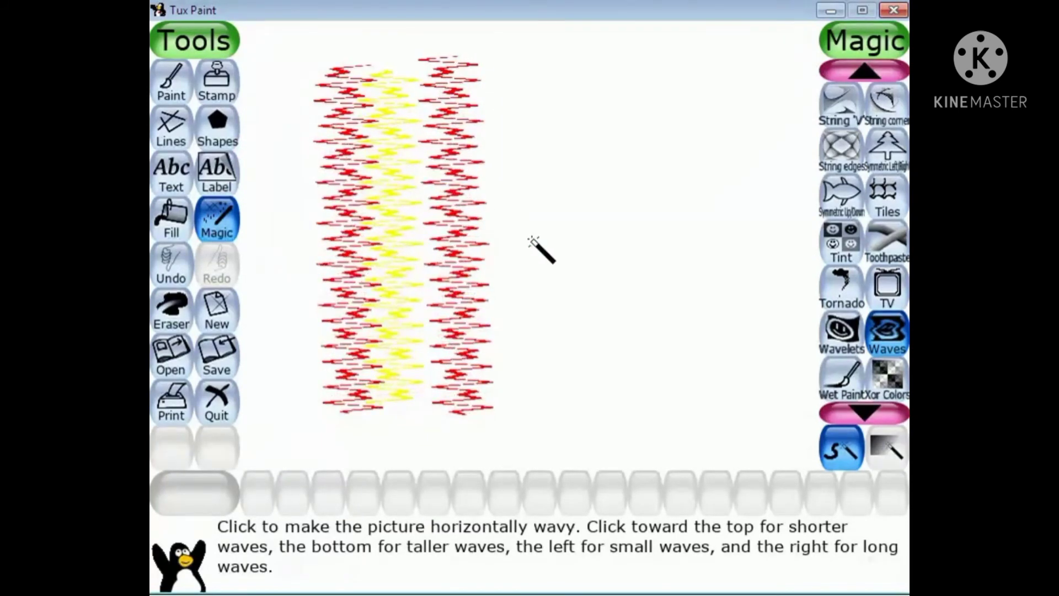
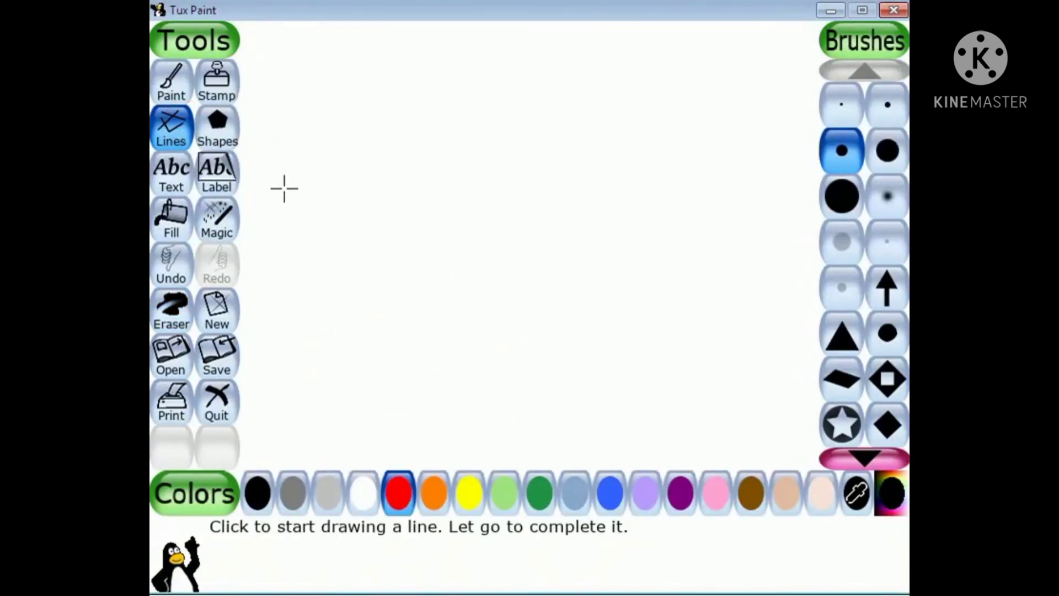
- Draw closely stacked red, yellow and dark green horizontal lines across the upper part of the empty canvas
mouse_move(304, 156)
mouse_down()
mouse_move(437, 143)
mouse_move(637, 148)
mouse_up()
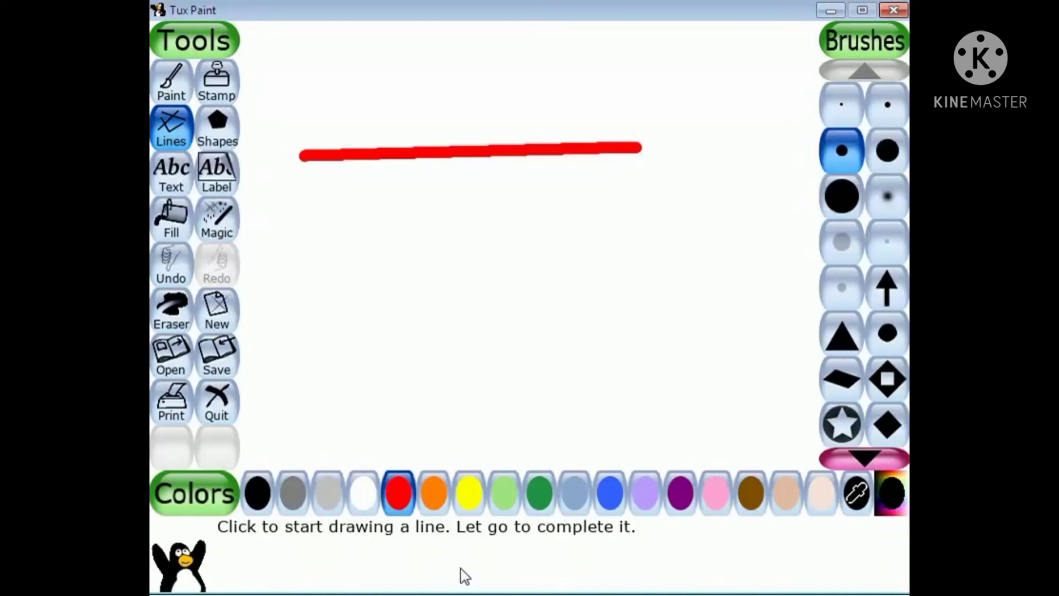
click(471, 493)
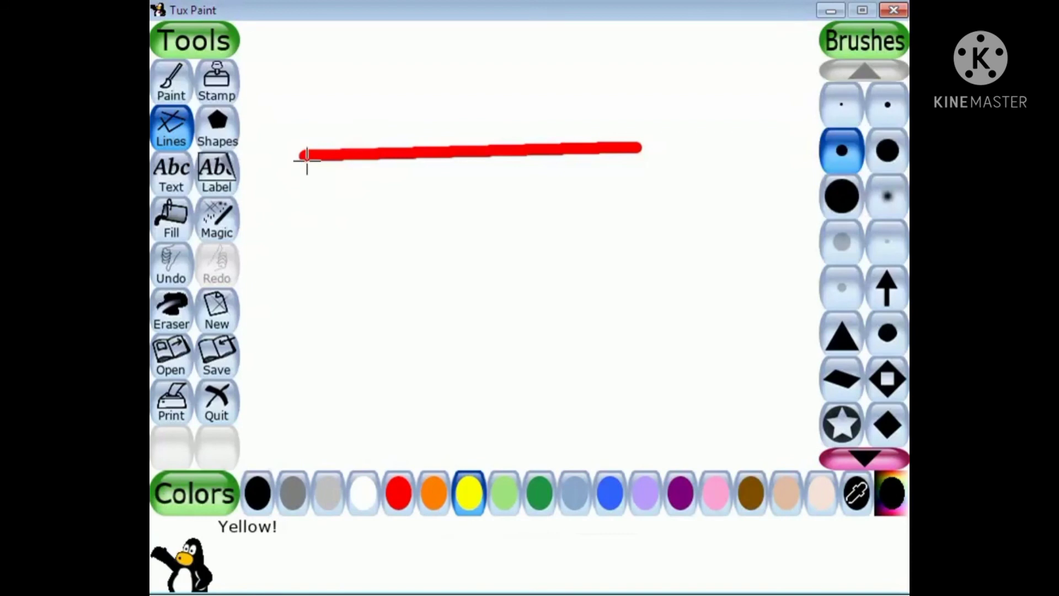
mouse_move(309, 174)
mouse_down()
mouse_move(471, 161)
mouse_move(620, 170)
mouse_up()
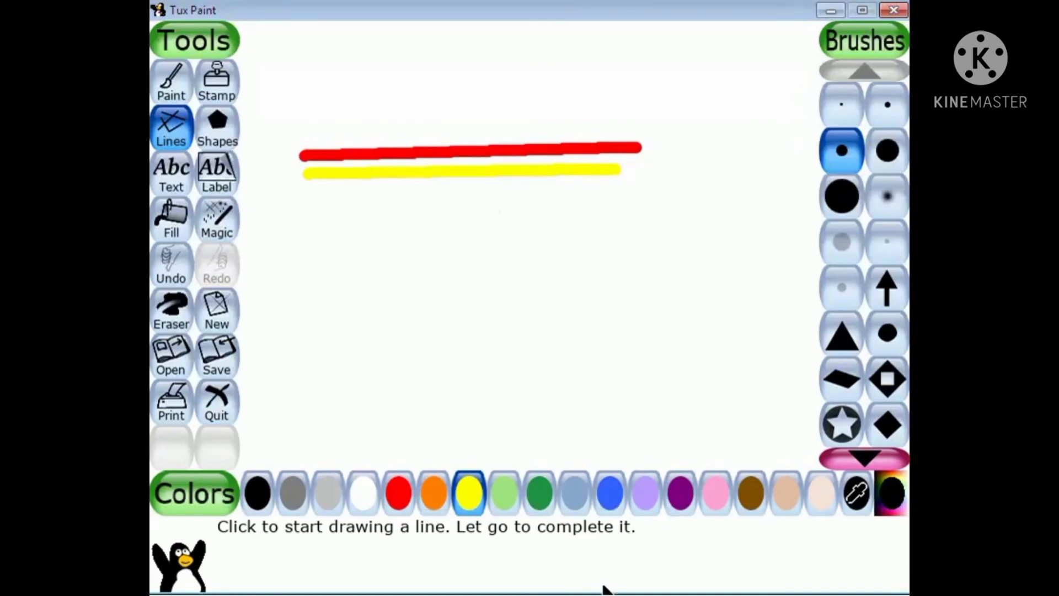
click(543, 499)
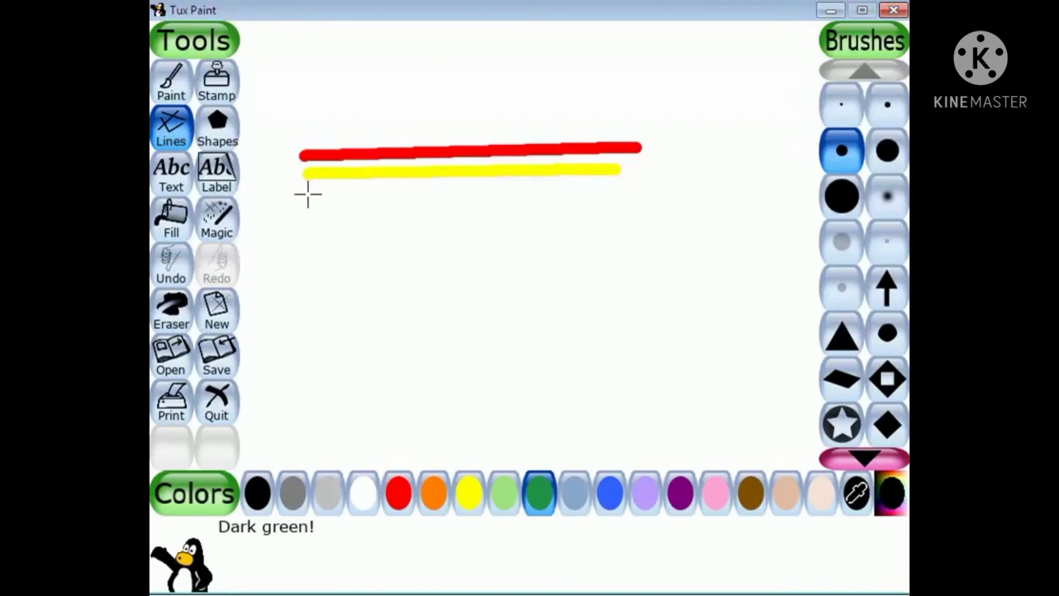
drag(308, 194, 622, 193)
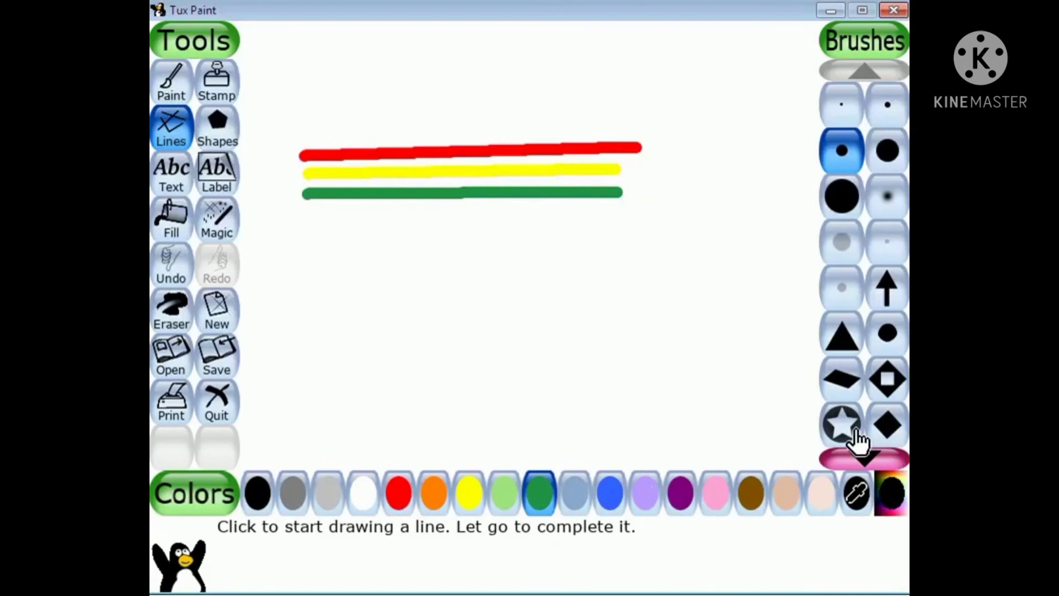
- Make the three horizontal lines vertically wavy with the Wavelets magic effect, reshaping them into wide, smooth waves
click(213, 230)
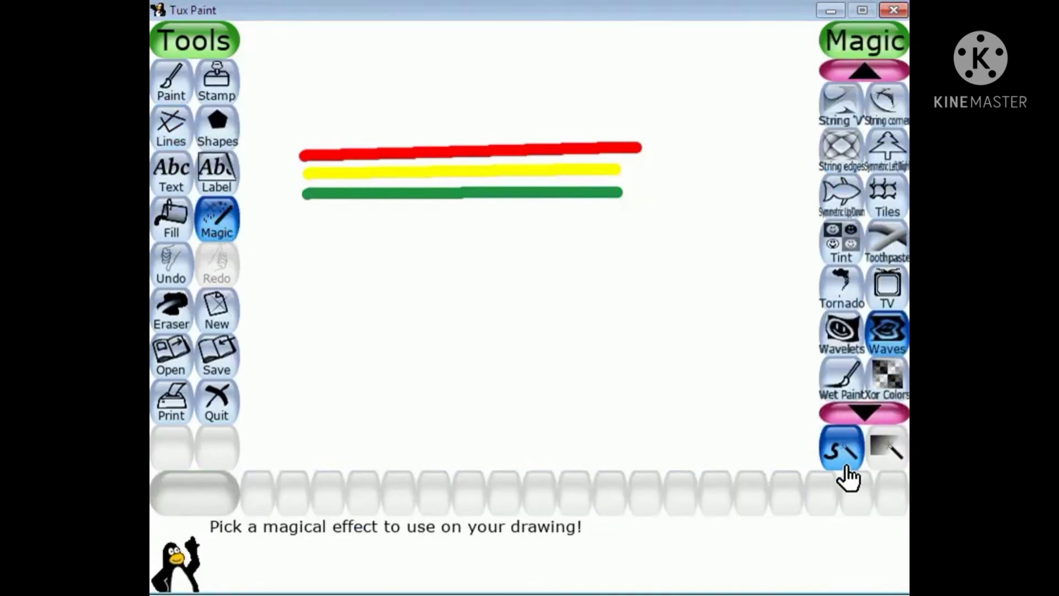
click(842, 342)
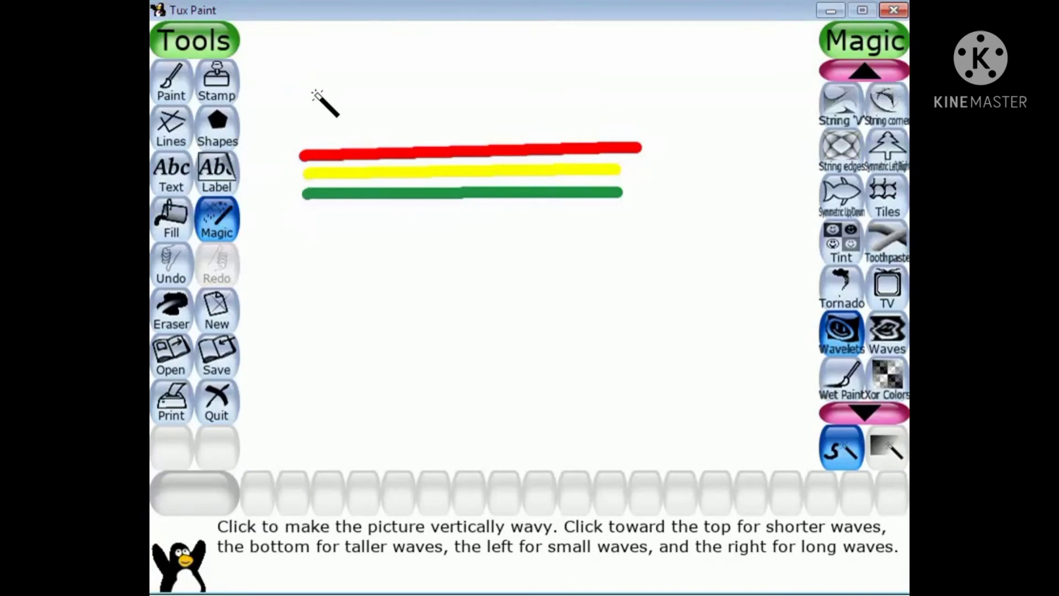
click(315, 94)
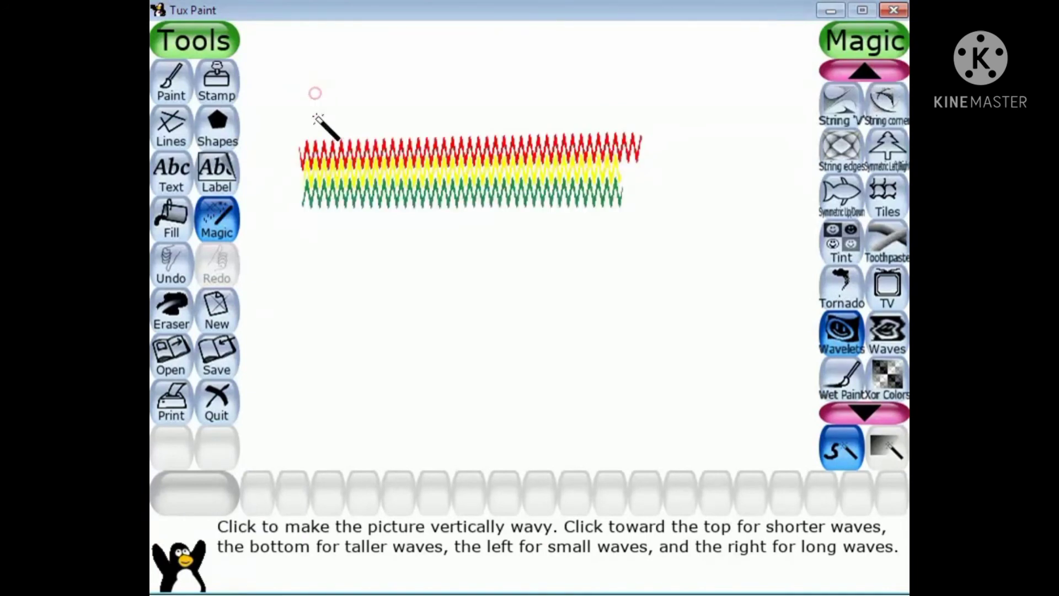
drag(318, 88, 344, 423)
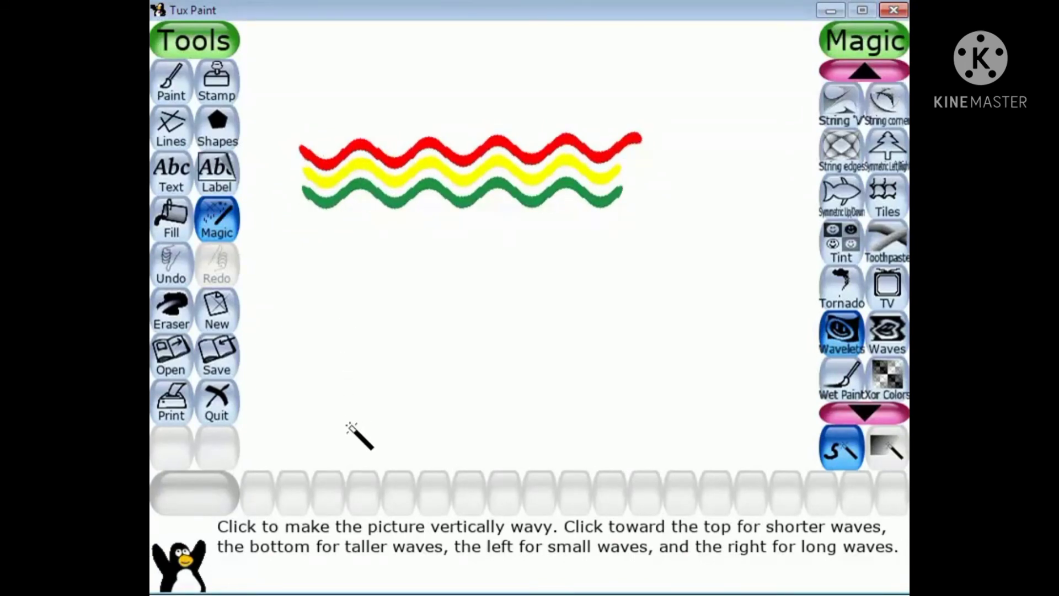